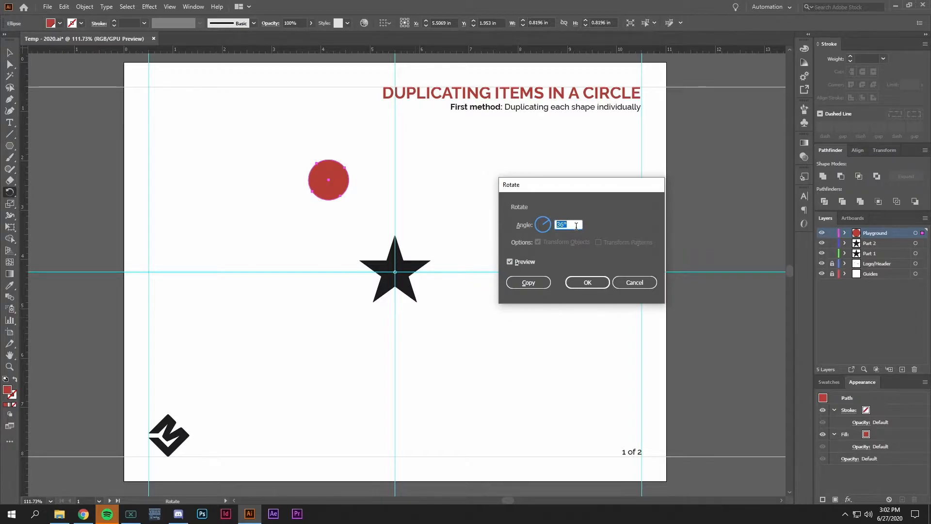
# Step: Make a copy of the red circle rotated 72° about the star's center
pyautogui.write('3')
pyautogui.press('Tab')
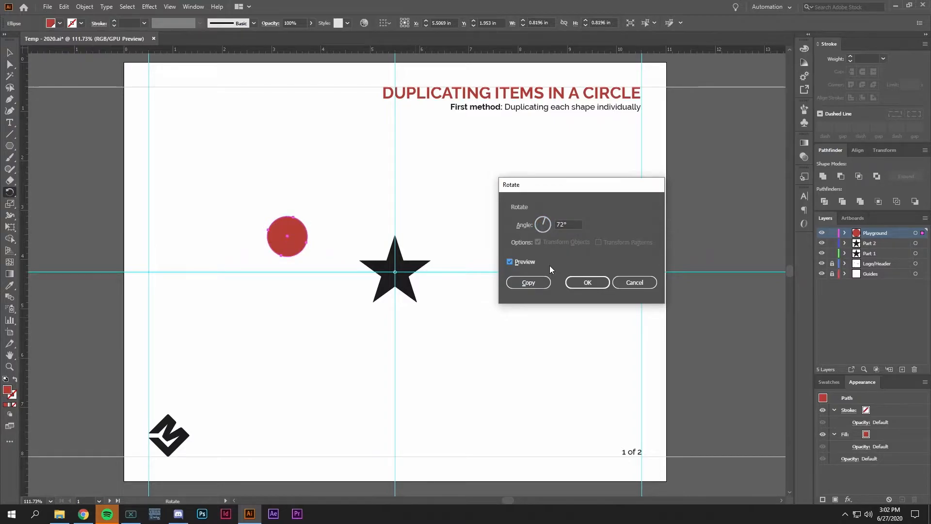
pyautogui.click(509, 262)
pyautogui.click(510, 262)
pyautogui.click(528, 284)
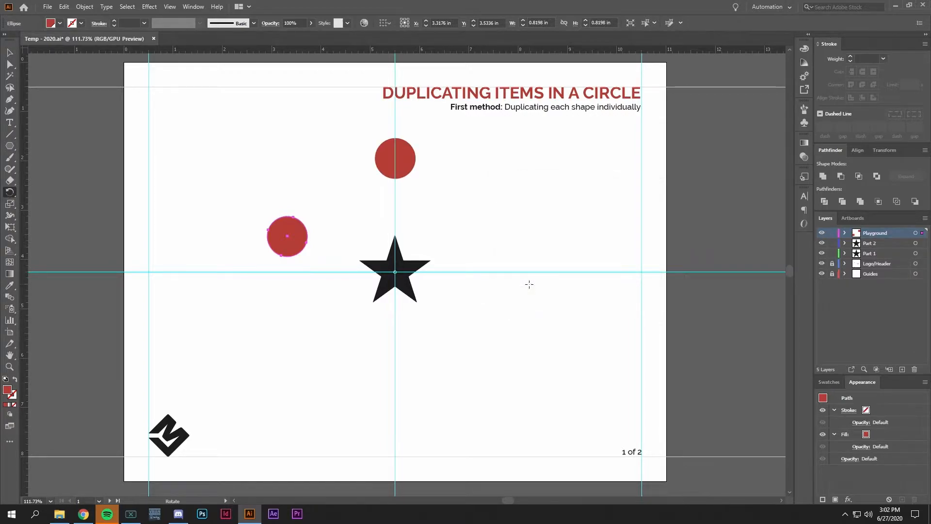
# Step: Repeat the rotated copy three more times to complete a ring of five circles around the star
pyautogui.press('v')
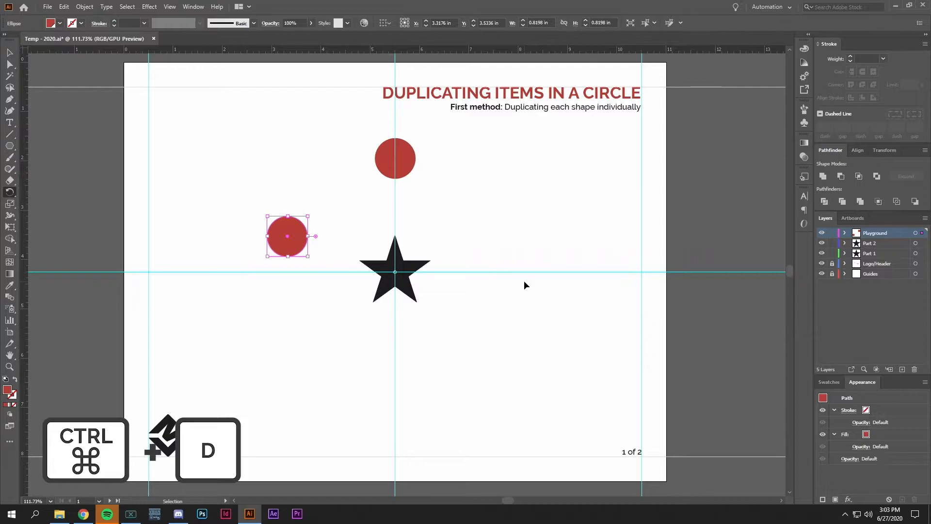
pyautogui.hotkey('ctrl', 'd')
pyautogui.hotkey('ctrl', 'd')
pyautogui.hotkey('ctrl', 'd')
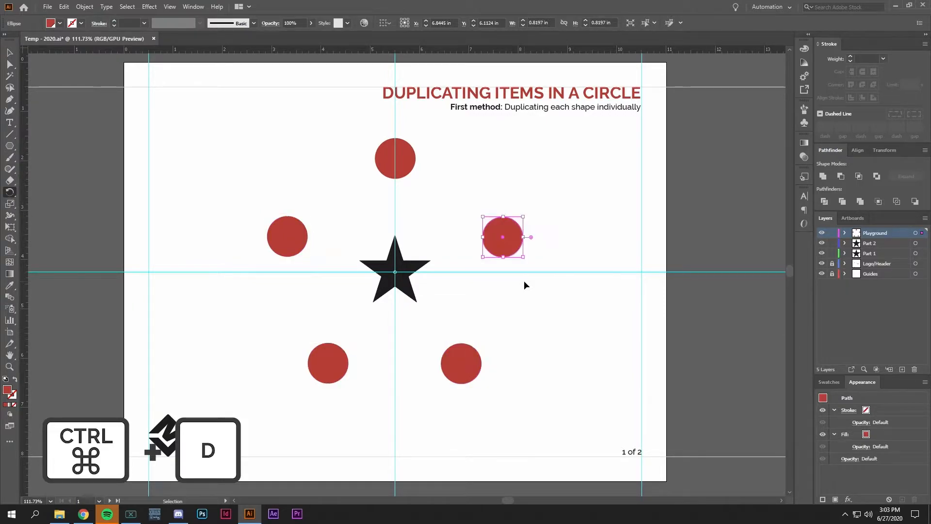
pyautogui.press('r')
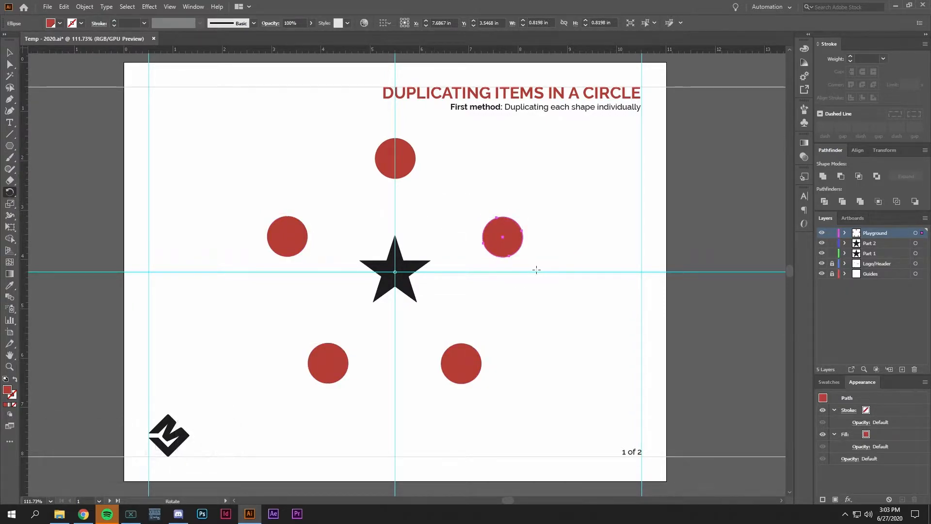
pyautogui.press('v')
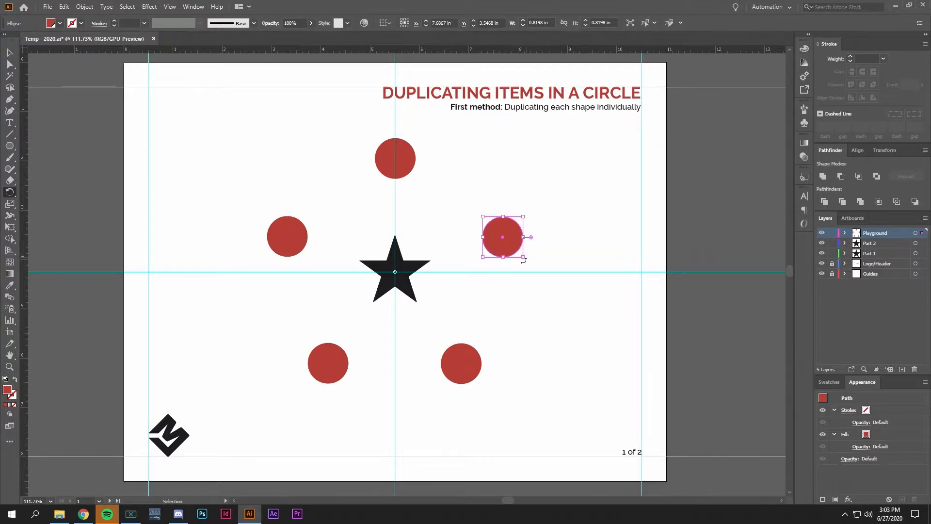
# Step: Undo all the rotated copies so that only the original circle above the star remains
pyautogui.hotkey('ctrl', 'z')
pyautogui.hotkey('ctrl', 'z')
pyautogui.hotkey('ctrl', 'z')
pyautogui.hotkey('ctrl', 'z')
# Step: Copy the red circle at a 36° rotation about the star's center, and repeat it eight times for a ring of ten
pyautogui.press('r')
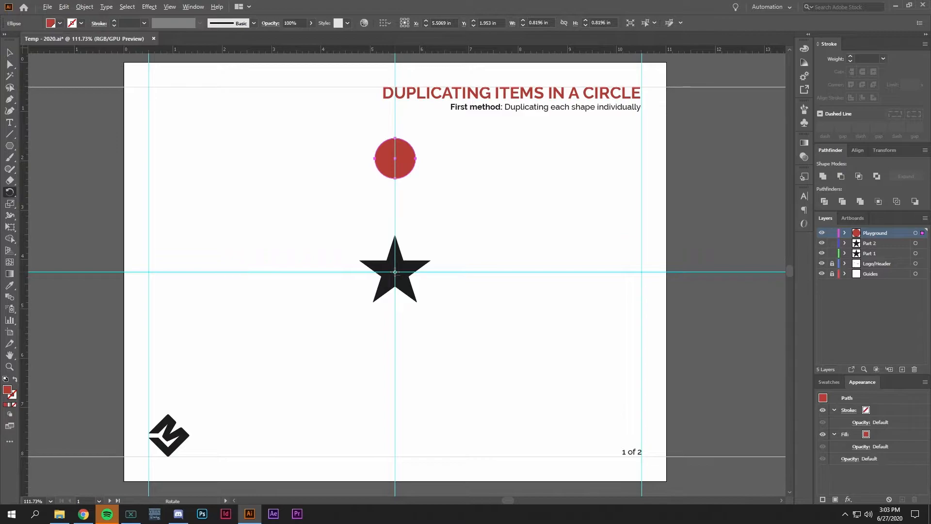
pyautogui.keyDown('alt'); pyautogui.click(395, 273); pyautogui.keyUp('alt')
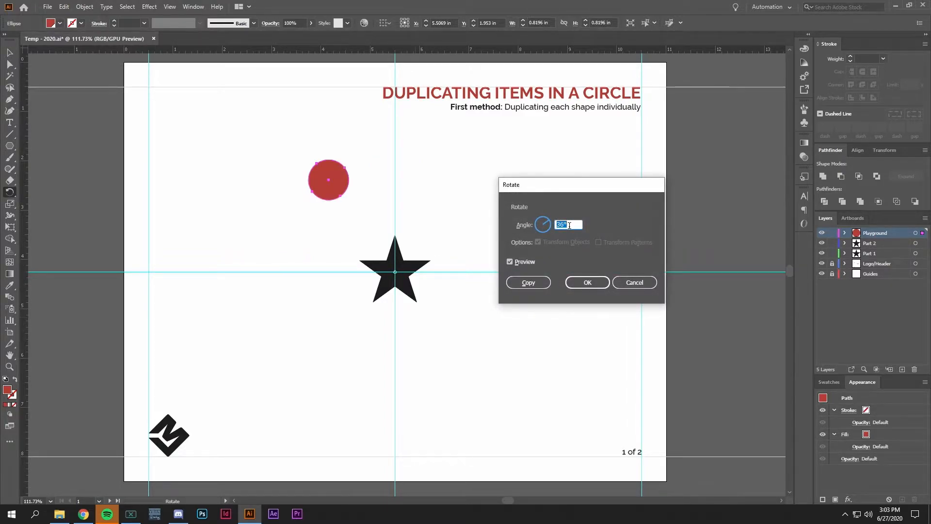
pyautogui.click(533, 282)
pyautogui.hotkey('ctrl', 'd')
pyautogui.hotkey('ctrl', 'd')
pyautogui.hotkey('ctrl', 'd')
pyautogui.hotkey('ctrl', 'd')
pyautogui.hotkey('ctrl', 'd')
pyautogui.hotkey('ctrl', 'd')
pyautogui.hotkey('ctrl', 'd')
pyautogui.hotkey('ctrl', 'd')
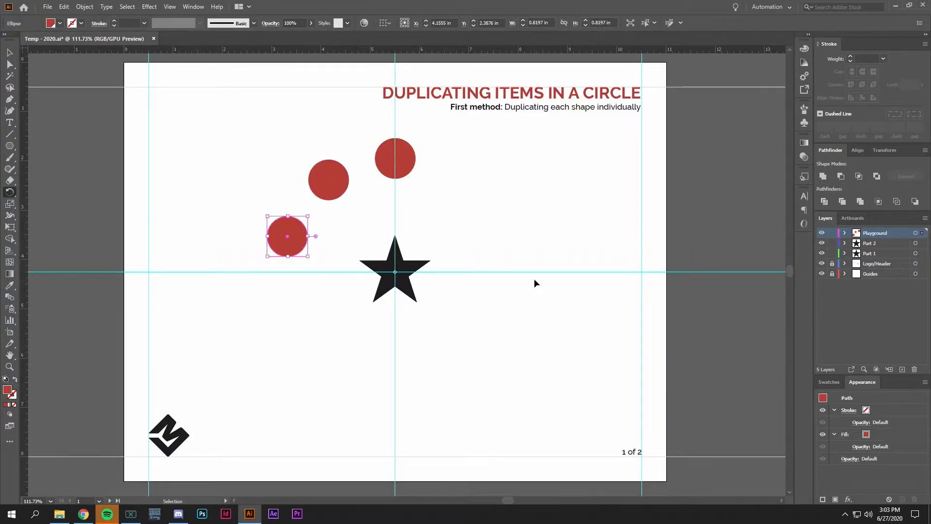
pyautogui.press('r')
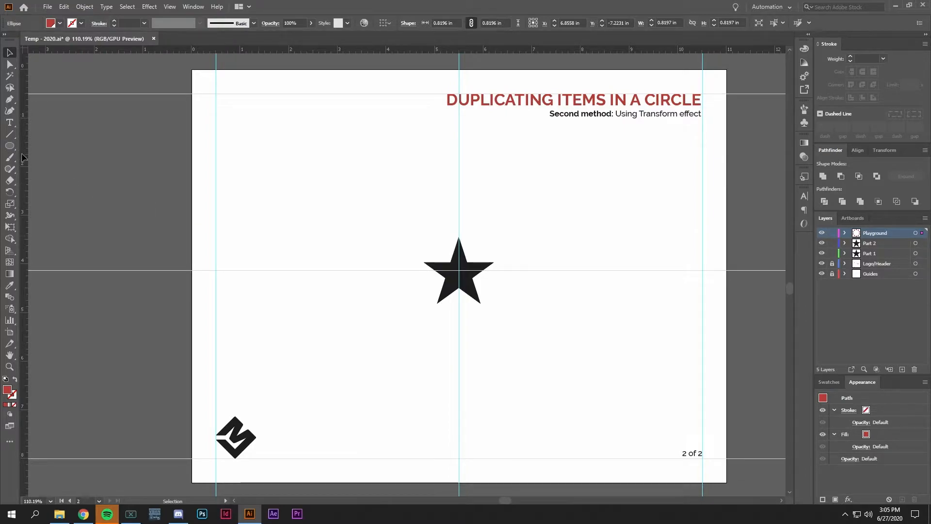
# Step: On the second artboard's margin guide, draw a circle about 0.15 in wide and rest its lower edge on the horizontal center guide
pyautogui.click(9, 145)
pyautogui.click(188, 251)
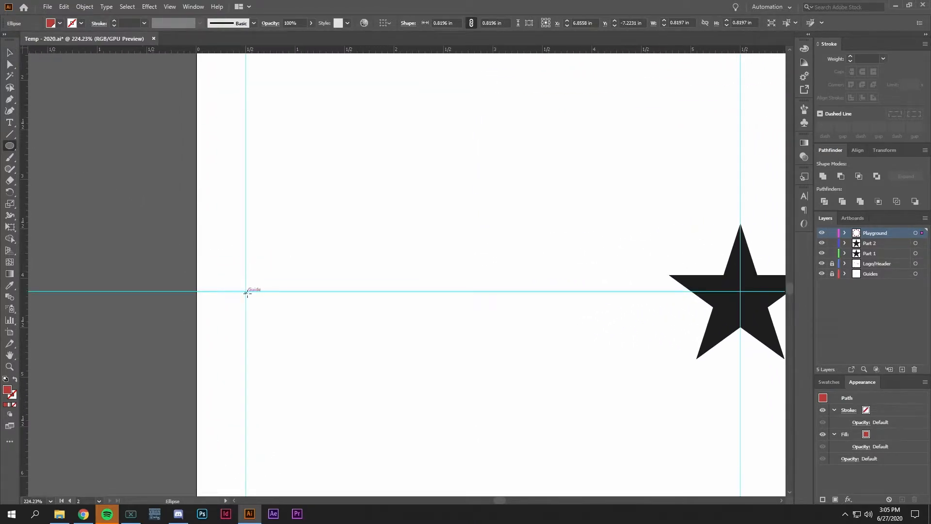
pyautogui.moveTo(245, 291); pyautogui.dragTo(237, 283)
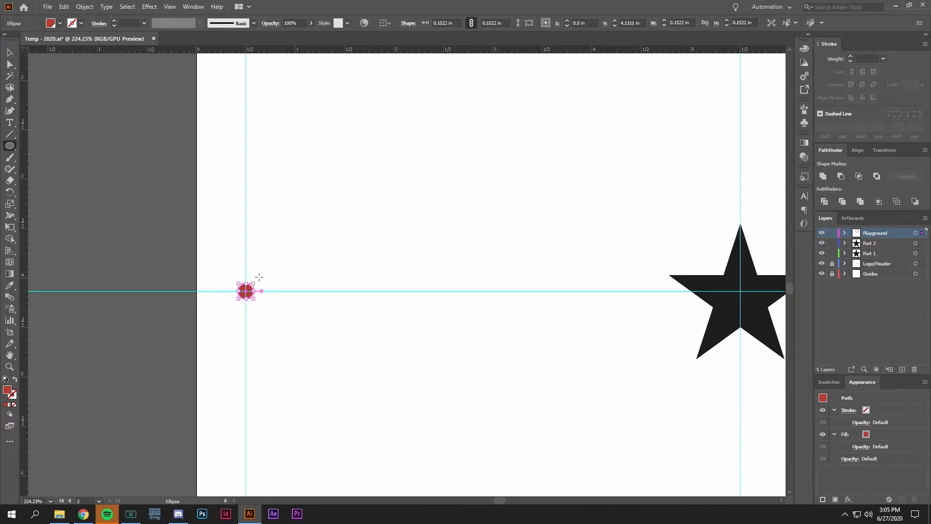
pyautogui.press('v')
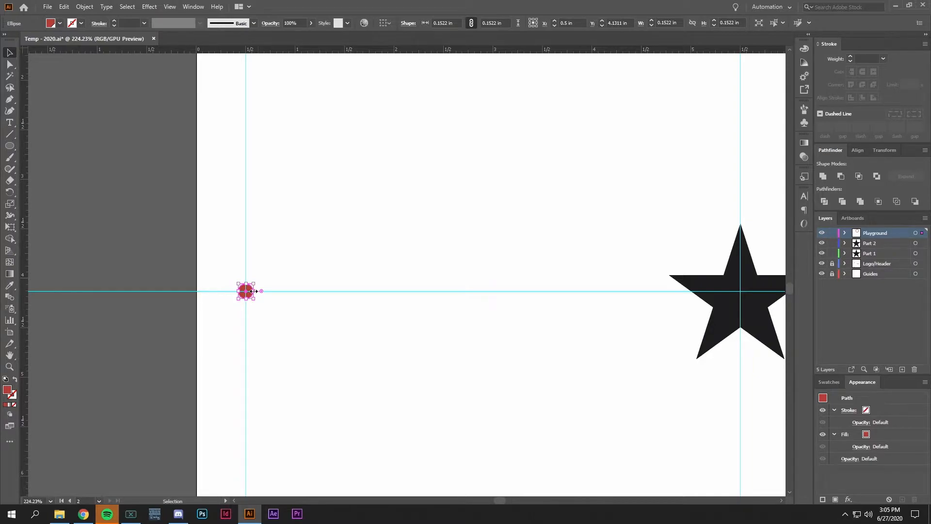
pyautogui.moveTo(247, 291); pyautogui.dragTo(219, 302)
pyautogui.click(331, 273)
# Step: Draw a larger circle about 0.75 in wide above the small one, centered on the same vertical margin guide
pyautogui.click(10, 148)
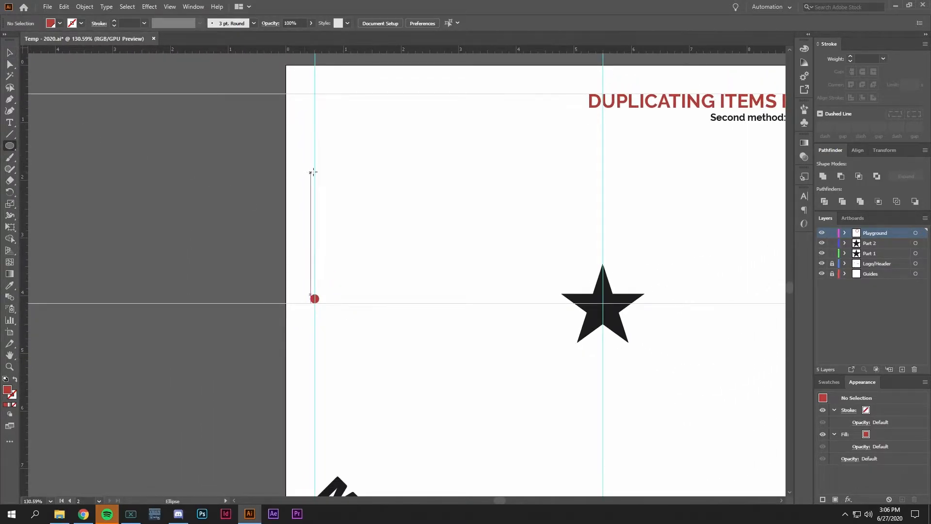
pyautogui.moveTo(314, 169); pyautogui.dragTo(293, 148)
pyautogui.click(10, 52)
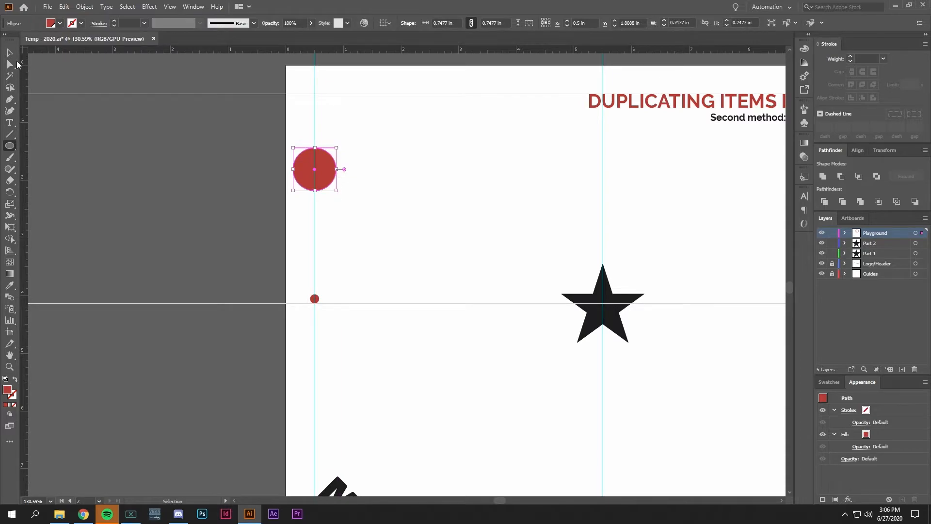
# Step: Group the large and small circles and select the resulting group
pyautogui.keyDown('shift'); pyautogui.click(315, 298); pyautogui.keyUp('shift')
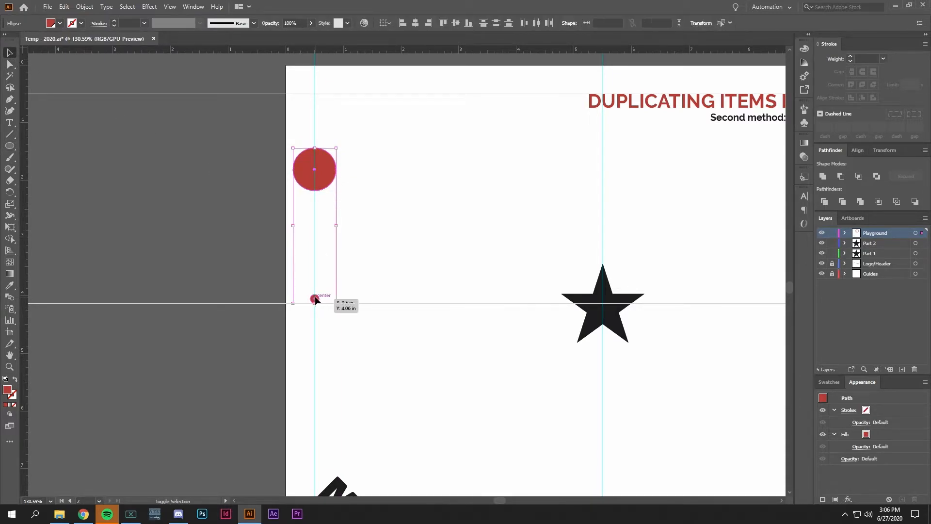
pyautogui.press('a')
pyautogui.press('v')
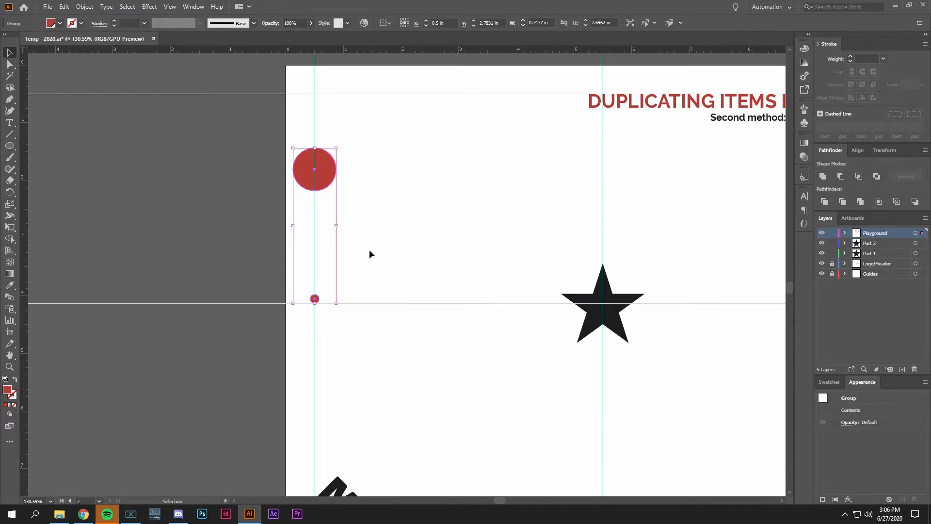
pyautogui.click(371, 247)
pyautogui.click(332, 166)
# Step: Start a Transform effect on the circle group and set its rotation angle to 360/5 (72°)
pyautogui.scroll(3, 315, 297)
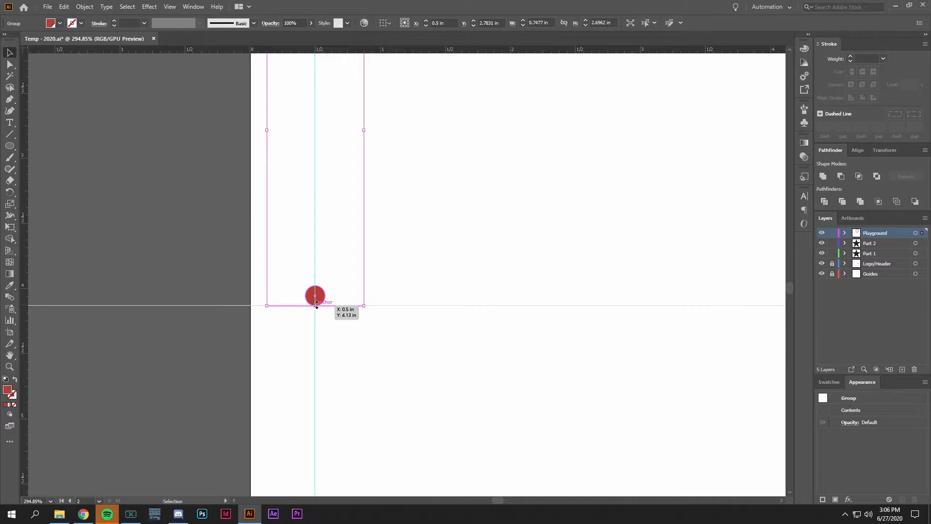
pyautogui.scroll(-2, 441, 267)
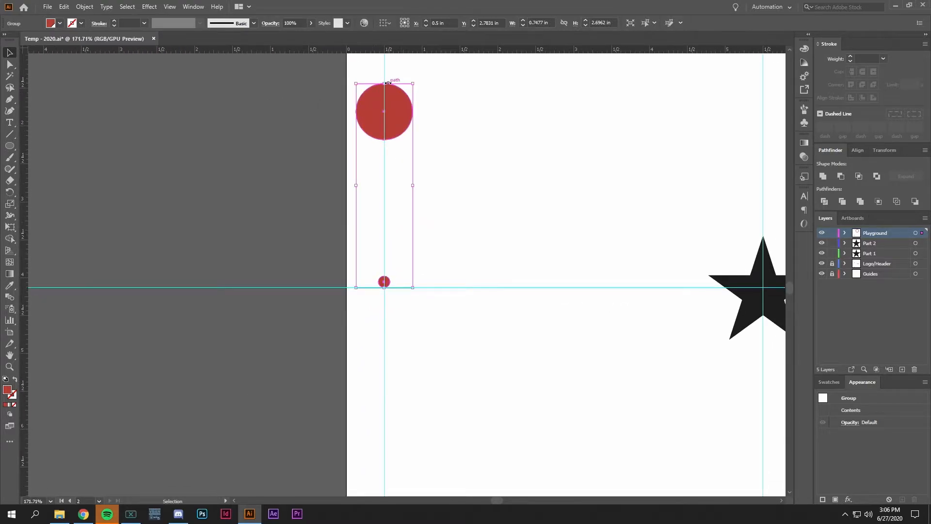
pyautogui.scroll(2, 396, 268)
pyautogui.hscroll(2, 499, 224)
pyautogui.click(149, 7)
pyautogui.moveTo(191, 86)
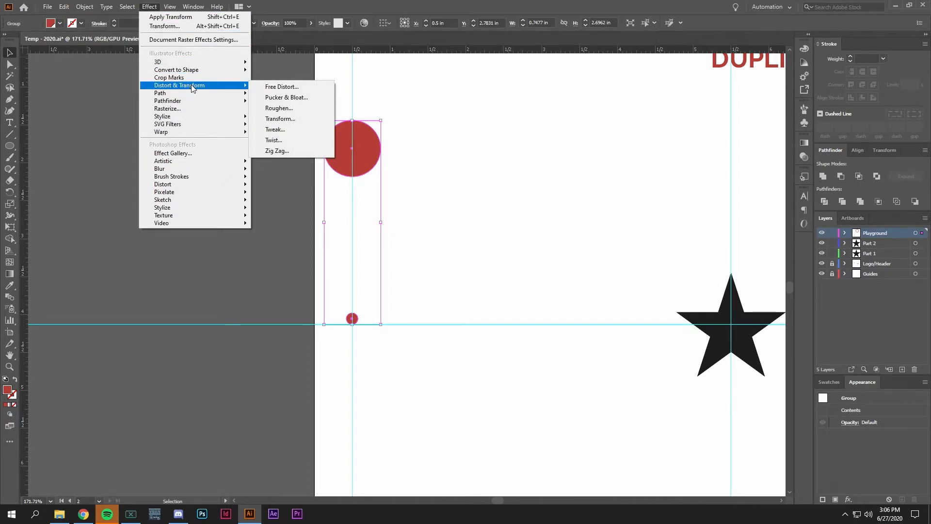
pyautogui.click(280, 119)
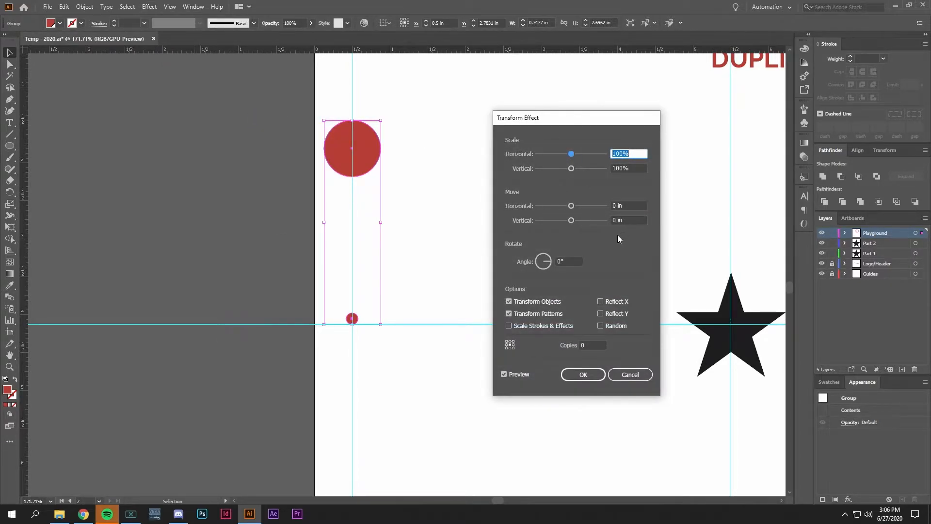
pyautogui.click(574, 259)
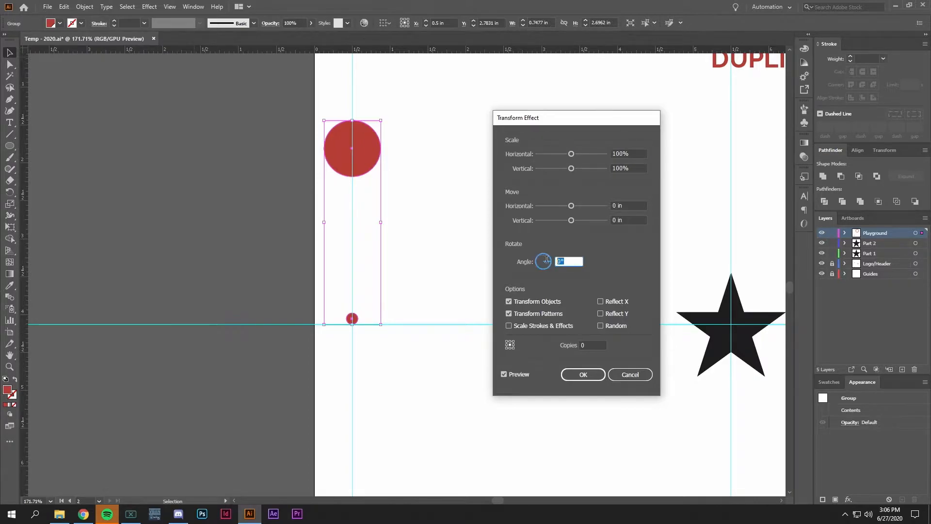
pyautogui.write('360/5')
pyautogui.press('Tab')
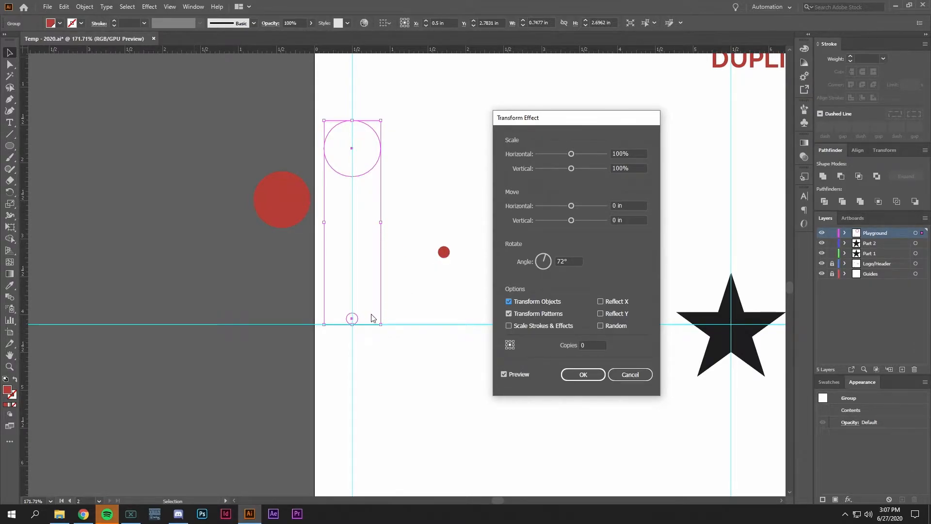
# Step: Set the effect's reference point to the bottom center and the copies to 4, and apply the Transform effect
pyautogui.click(511, 348)
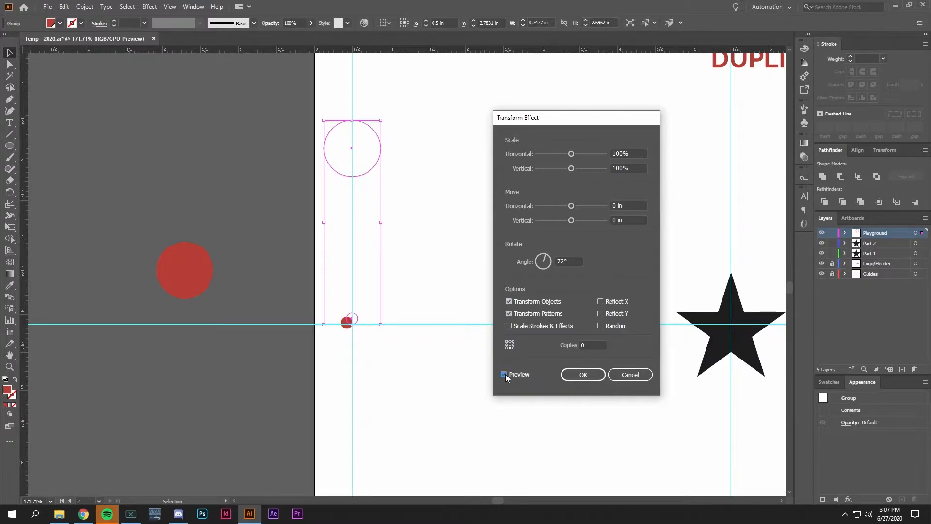
pyautogui.click(591, 345)
pyautogui.write('4')
pyautogui.press('Tab')
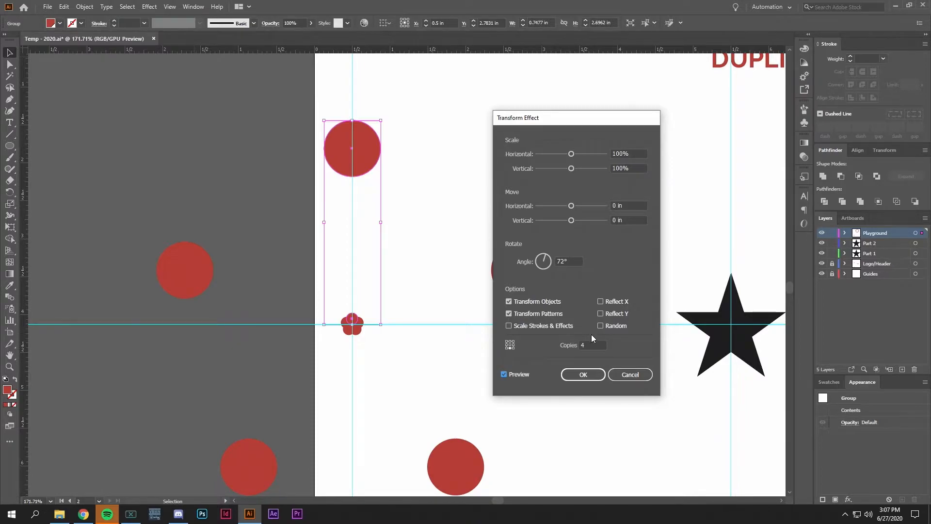
pyautogui.click(583, 375)
pyautogui.moveTo(587, 359); pyautogui.dragTo(481, 333)
pyautogui.moveTo(548, 350); pyautogui.dragTo(493, 341)
pyautogui.hotkey('ctrl', 'shift', 'a')
pyautogui.click(334, 189)
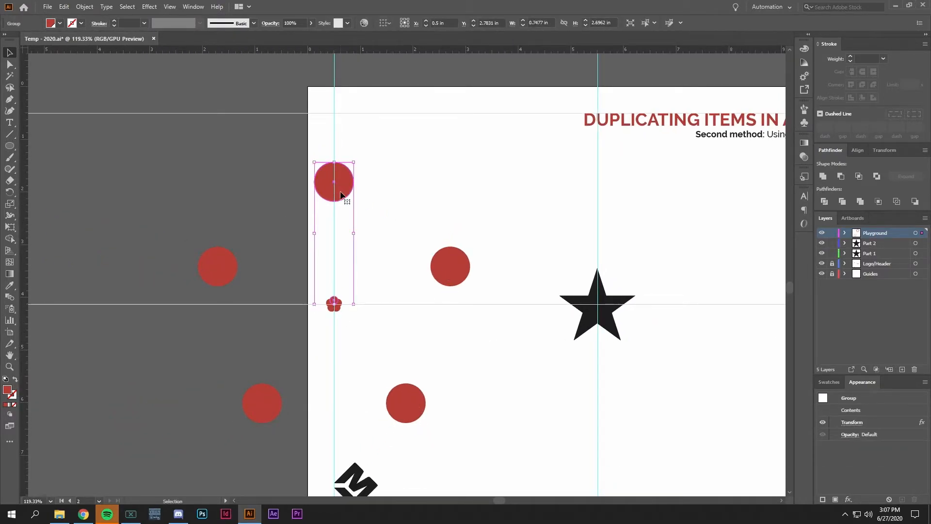
pyautogui.click(147, 7)
pyautogui.moveTo(84, 7)
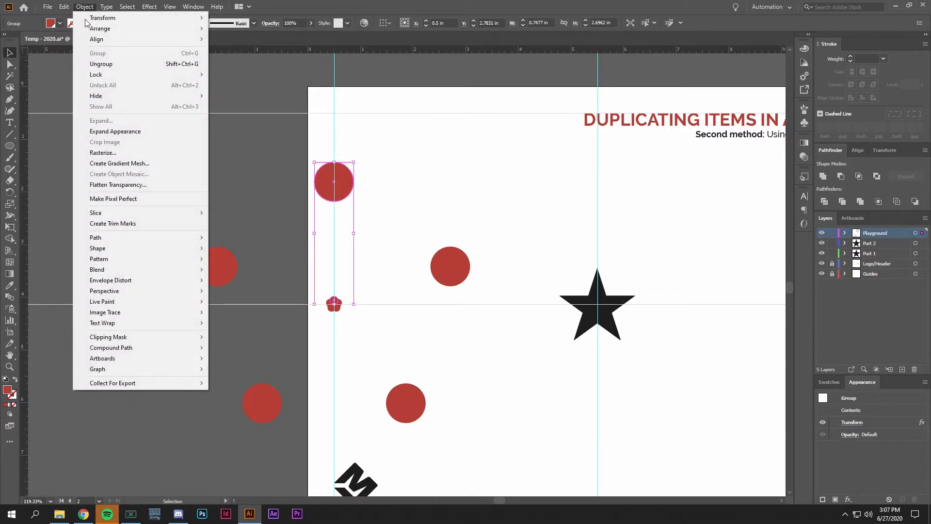
pyautogui.click(406, 146)
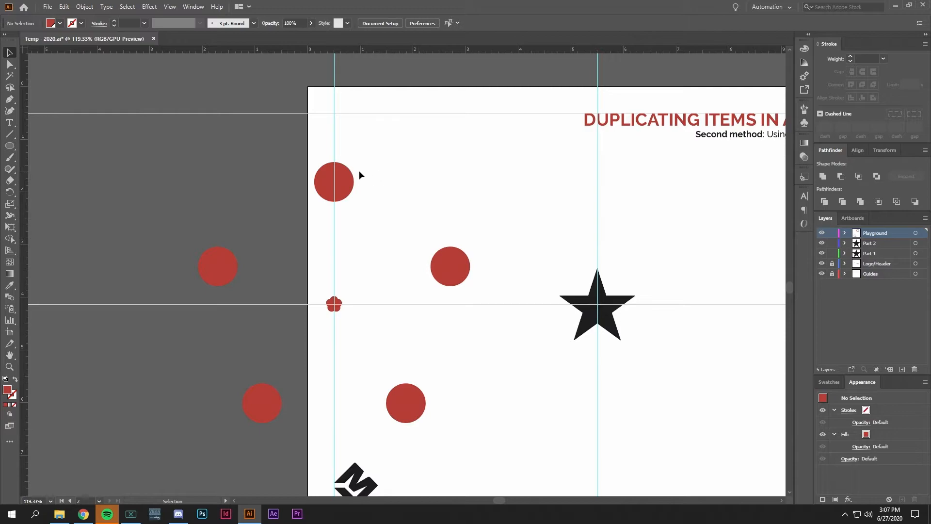
# Step: Move the circle group horizontally onto the vertical center guide so its ring surrounds the black star
pyautogui.click(347, 185)
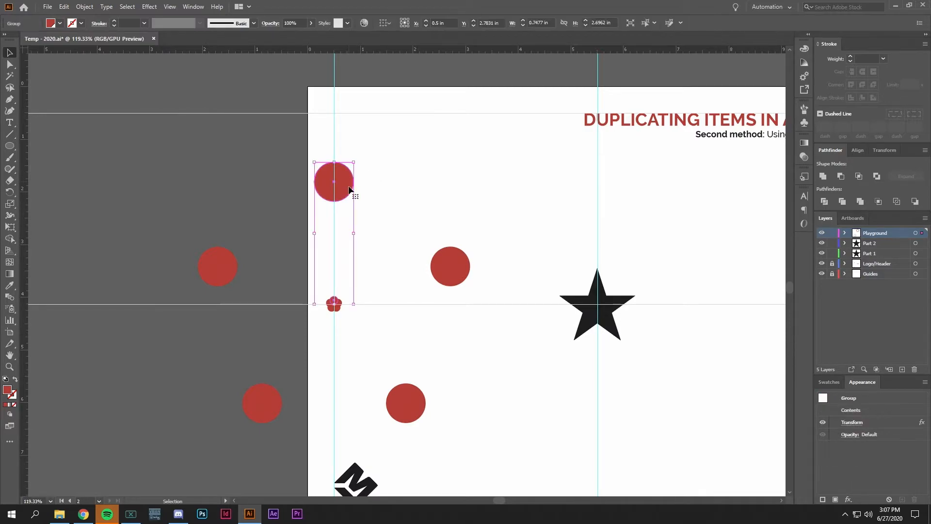
pyautogui.moveTo(328, 183); pyautogui.dragTo(590, 189)
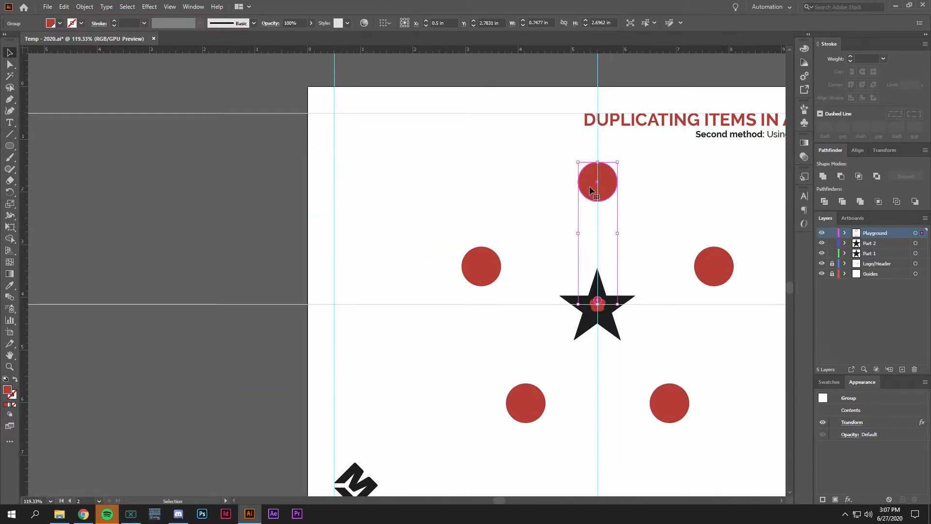
pyautogui.click(719, 334)
pyautogui.moveTo(719, 335); pyautogui.dragTo(528, 305)
# Step: Isolate the group and move its large circle straight down toward the star, to about Y 2.84 in
pyautogui.click(396, 152)
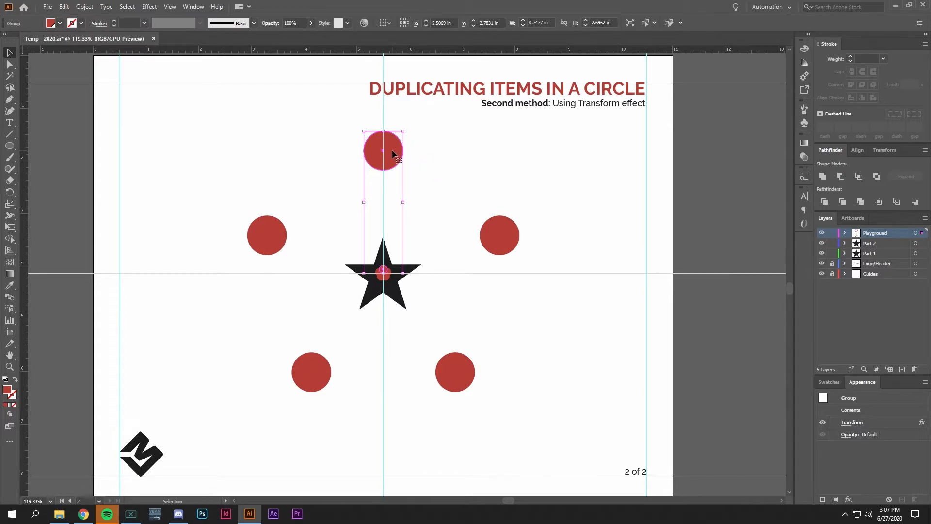
pyautogui.doubleClick(392, 150)
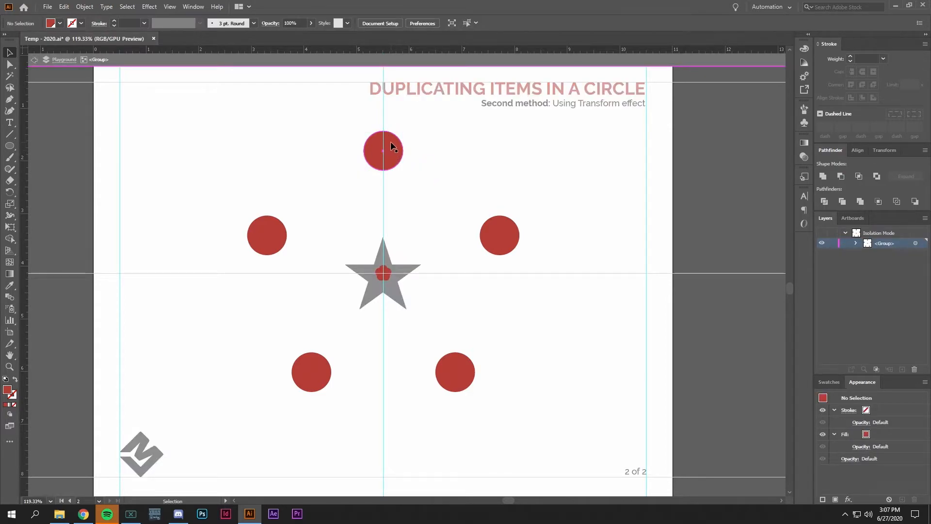
pyautogui.click(391, 146)
pyautogui.moveTo(390, 142); pyautogui.dragTo(394, 199)
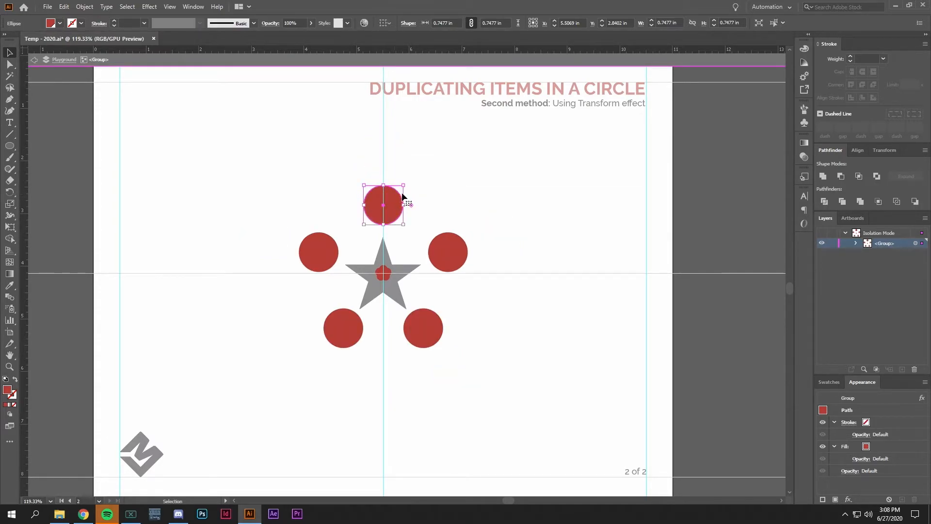
# Step: Try duplicating the large circle straight outward to about Y 2.14 in within the group, and undo the duplicate
pyautogui.click(428, 193)
pyautogui.moveTo(394, 203); pyautogui.dragTo(402, 169)
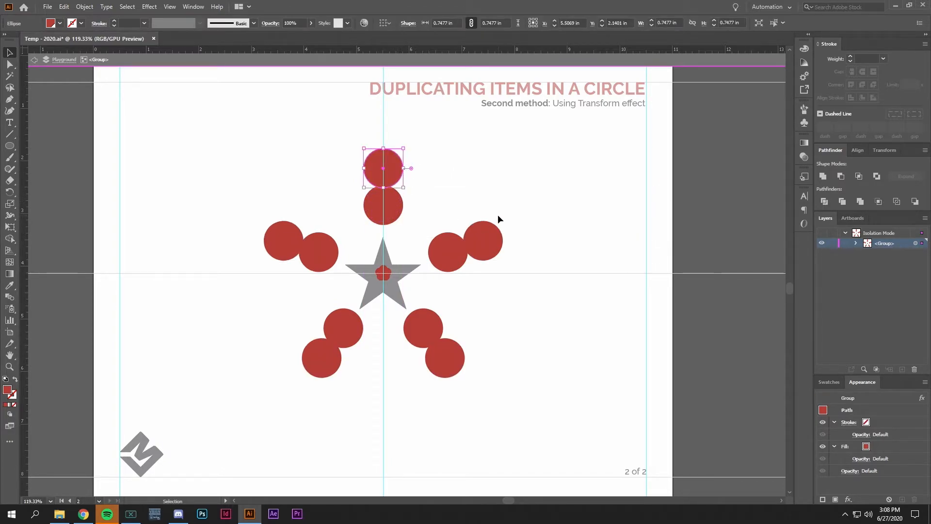
pyautogui.hotkey('ctrl', 'z')
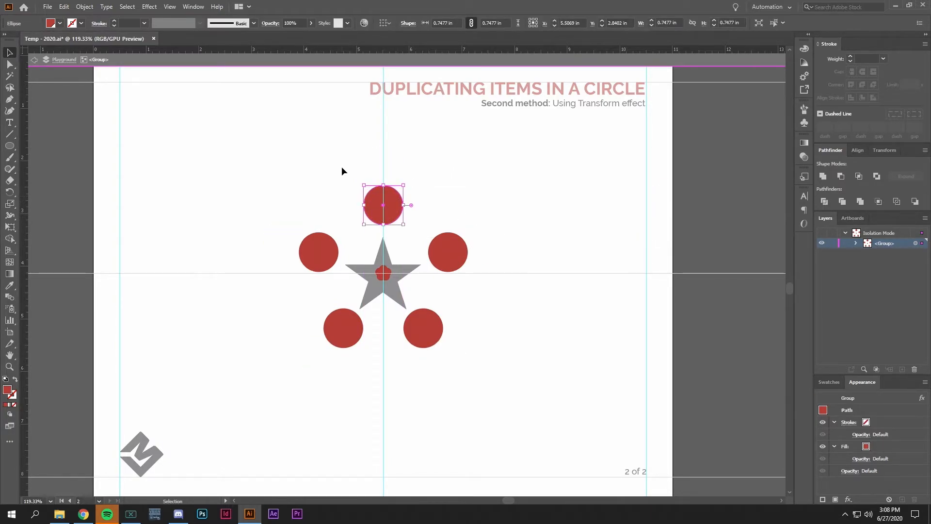
# Step: Try adding two circles within the group between the large outer circle and the star, scaled smaller toward the center
pyautogui.moveTo(396, 201)
pyautogui.mouseDown()
pyautogui.moveTo(394, 145)
pyautogui.moveTo(406, 203)
pyautogui.mouseUp()
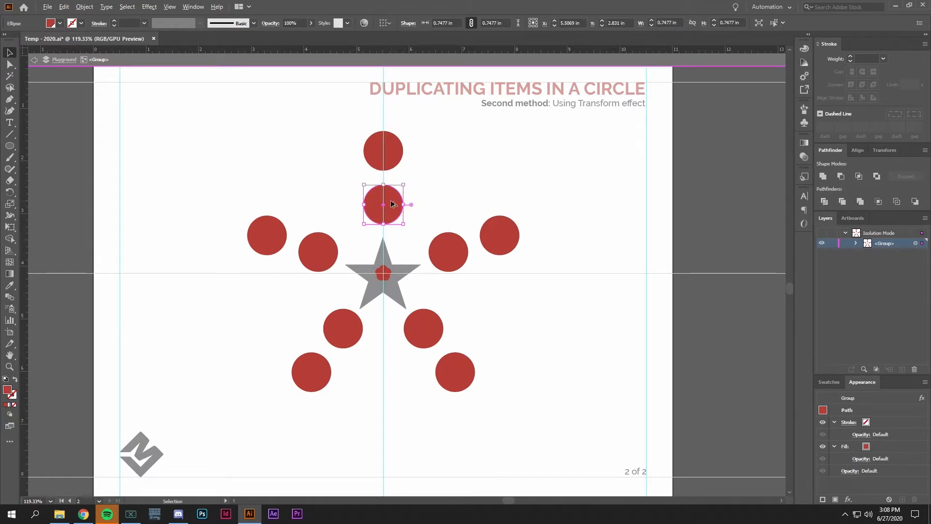
pyautogui.click(392, 234)
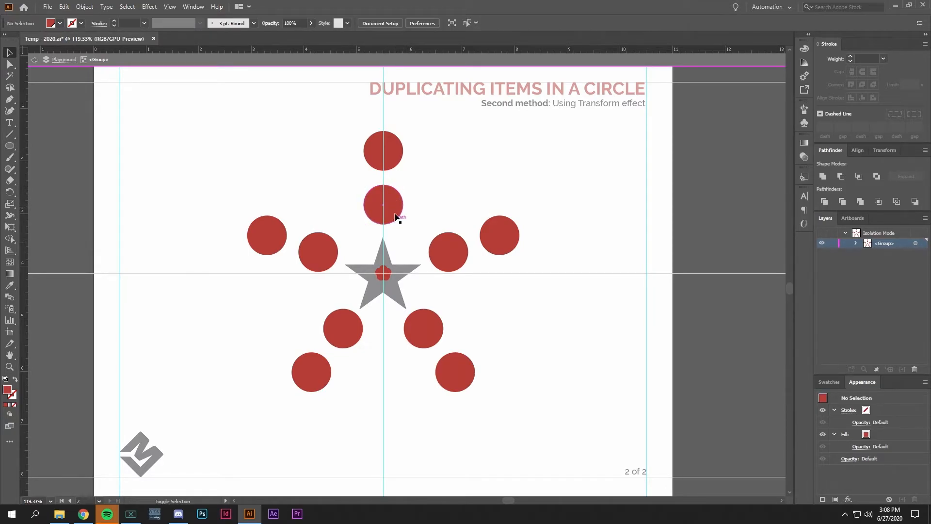
pyautogui.click(391, 194)
pyautogui.moveTo(365, 184); pyautogui.dragTo(400, 179)
pyautogui.click(477, 187)
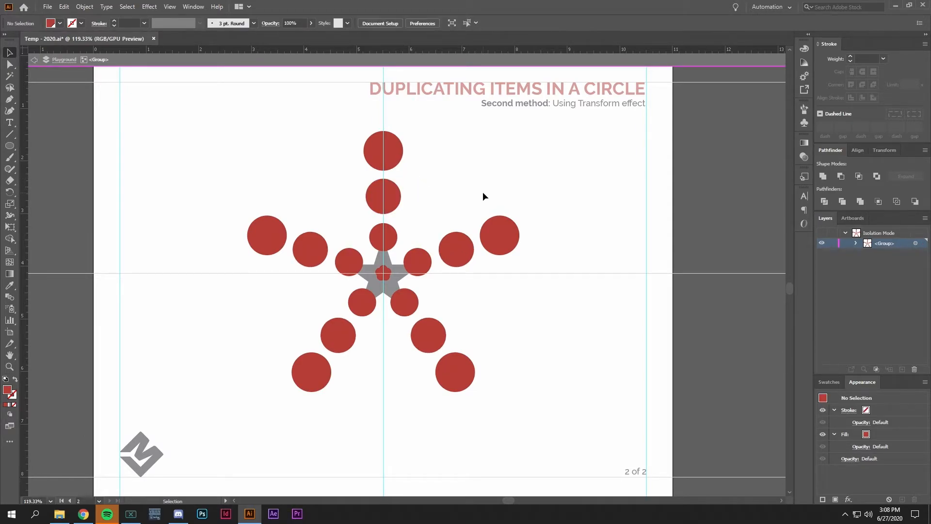
# Step: Undo the added and scaled inner circles so only the large outer circle and its ring remain
pyautogui.hotkey('ctrl', 'z')
pyautogui.hotkey('ctrl', 'z')
pyautogui.hotkey('ctrl', 'z')
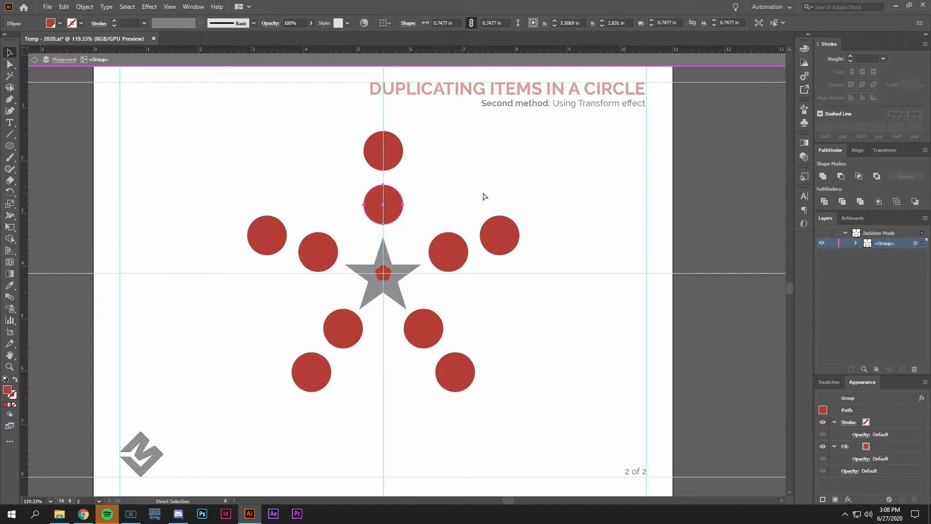
pyautogui.hotkey('ctrl', 'z')
pyautogui.press('v')
# Step: Select the large outer circle within the group and check that the Appearance panel is enabled
pyautogui.click(437, 185)
pyautogui.click(398, 155)
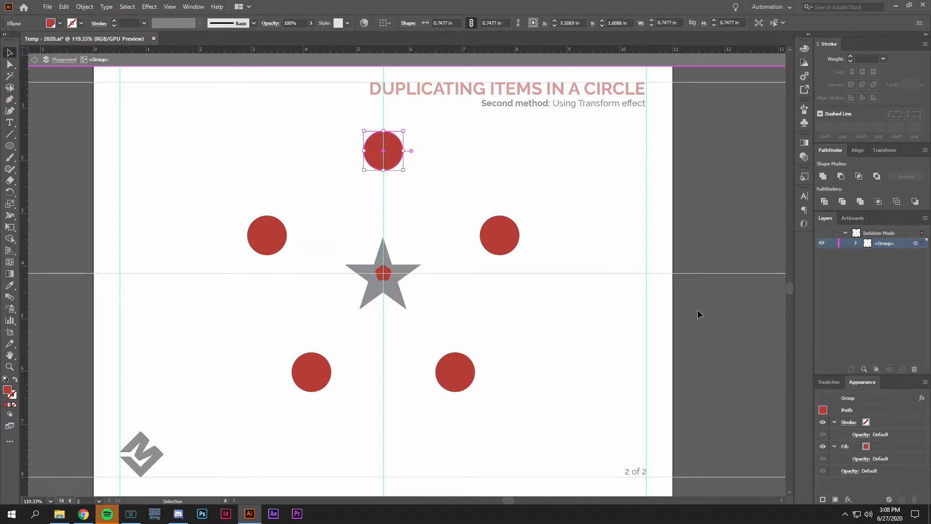
pyautogui.click(194, 7)
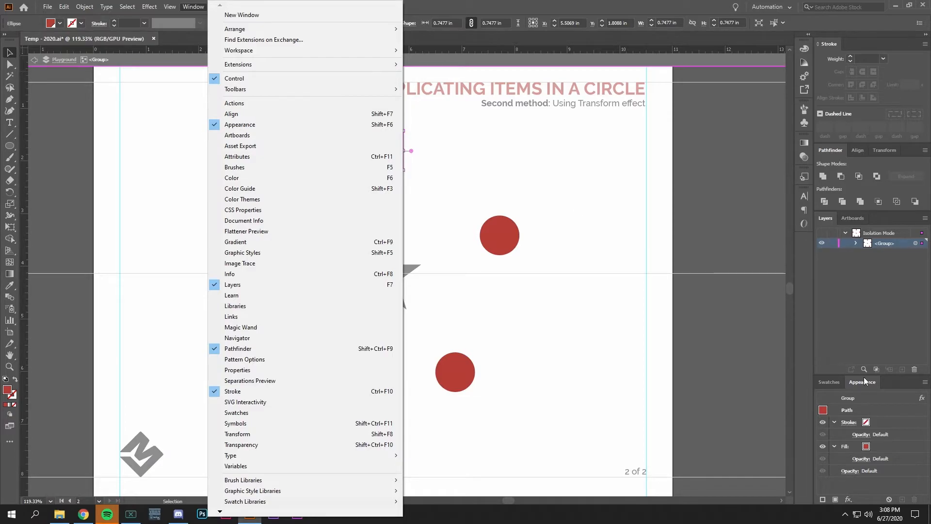
pyautogui.click(903, 384)
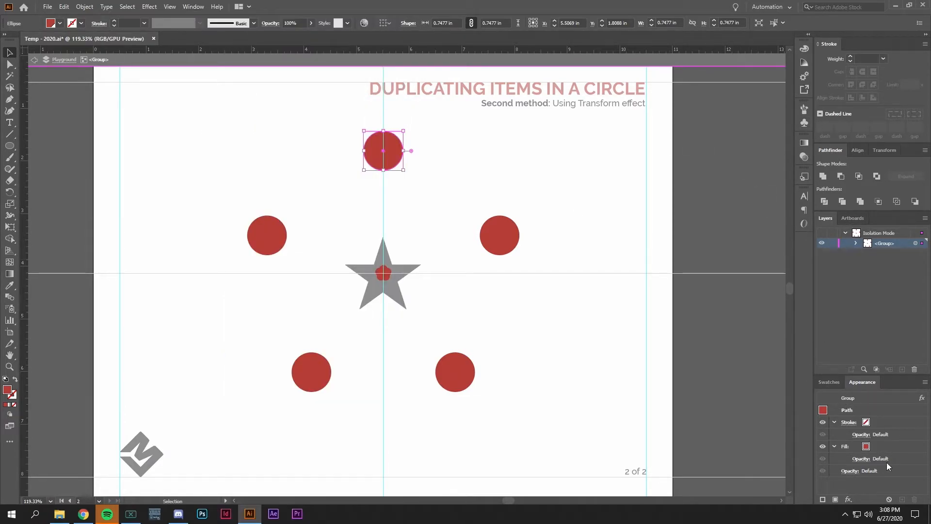
# Step: Exit isolation, reopen the Transform effect of the circle group, and set its rotation angle to 36°
pyautogui.press('Escape')
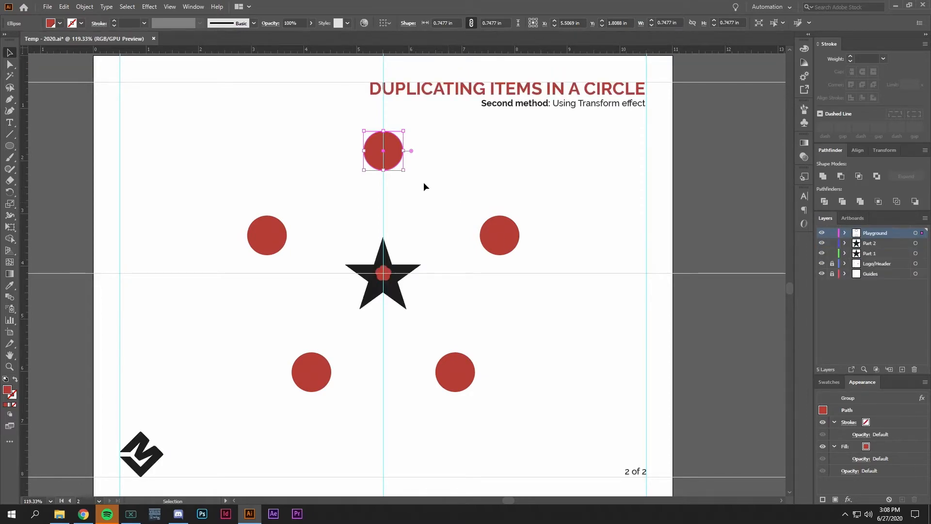
pyautogui.click(435, 216)
pyautogui.click(397, 160)
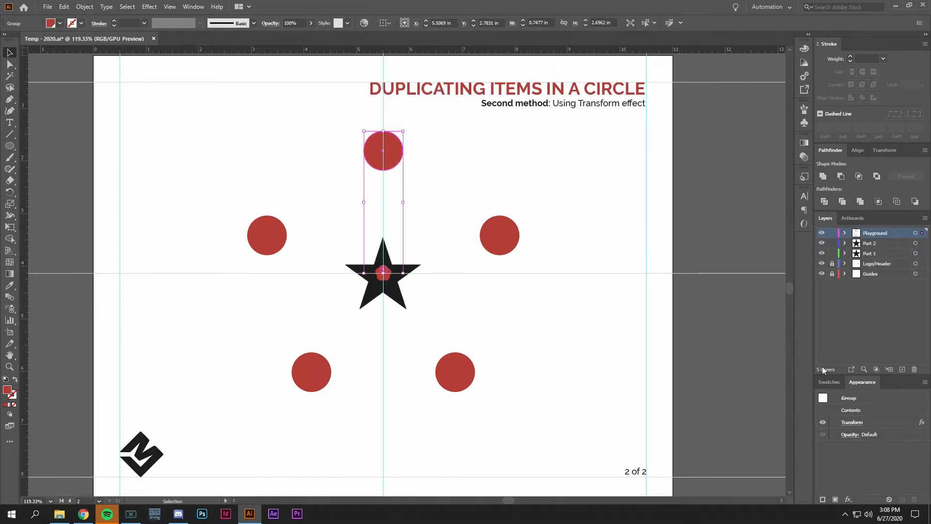
pyautogui.click(858, 423)
pyautogui.moveTo(571, 262); pyautogui.dragTo(523, 260)
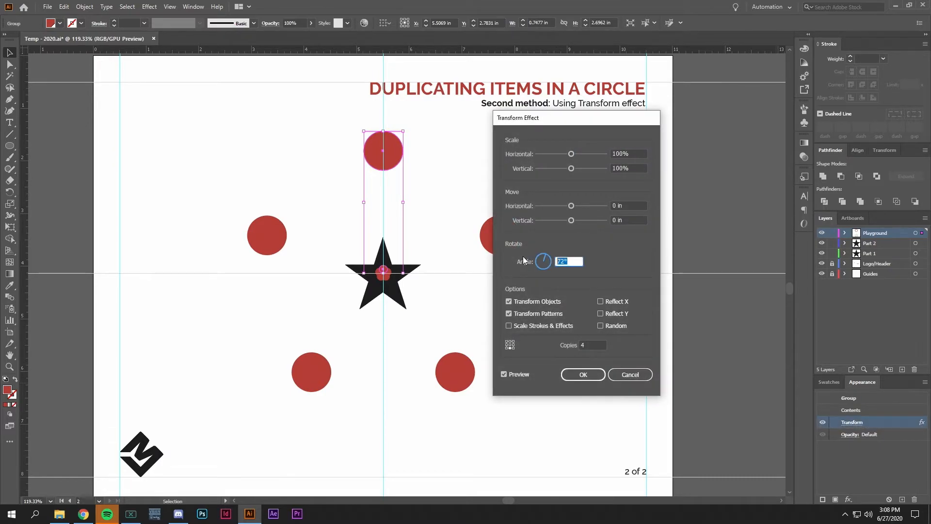
pyautogui.write('36')
pyautogui.press('Tab')
# Step: Set the Transform effect's copies to 9 and apply the change
pyautogui.click(583, 343)
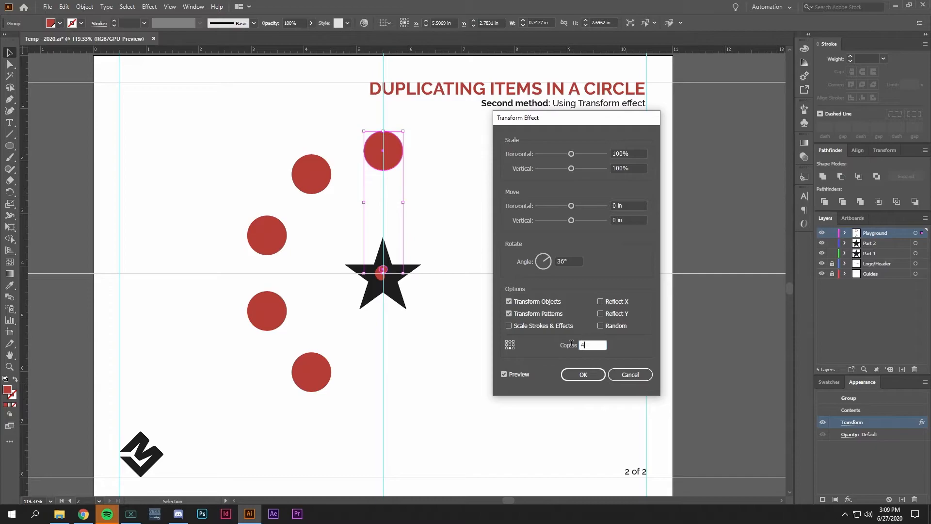
pyautogui.write('9')
pyautogui.press('Tab')
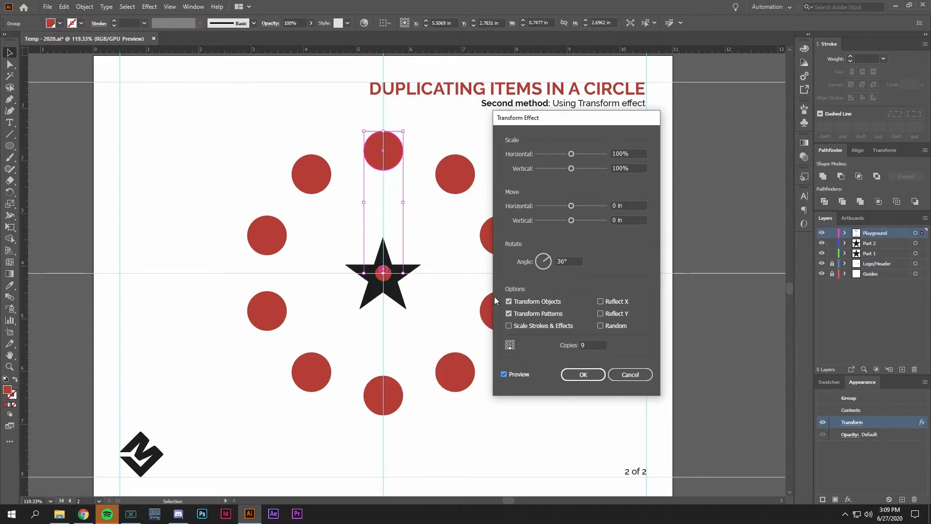
pyautogui.click(596, 376)
pyautogui.click(430, 229)
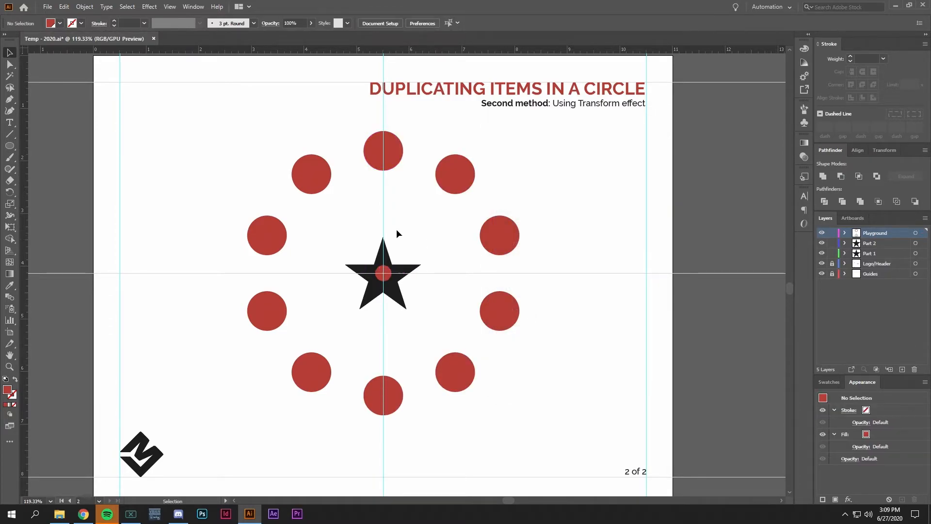
# Step: Isolate the circle group and draw a small triangle about 0.35 by 0.4 in between the large circle and the star
pyautogui.click(382, 158)
pyautogui.click(455, 228)
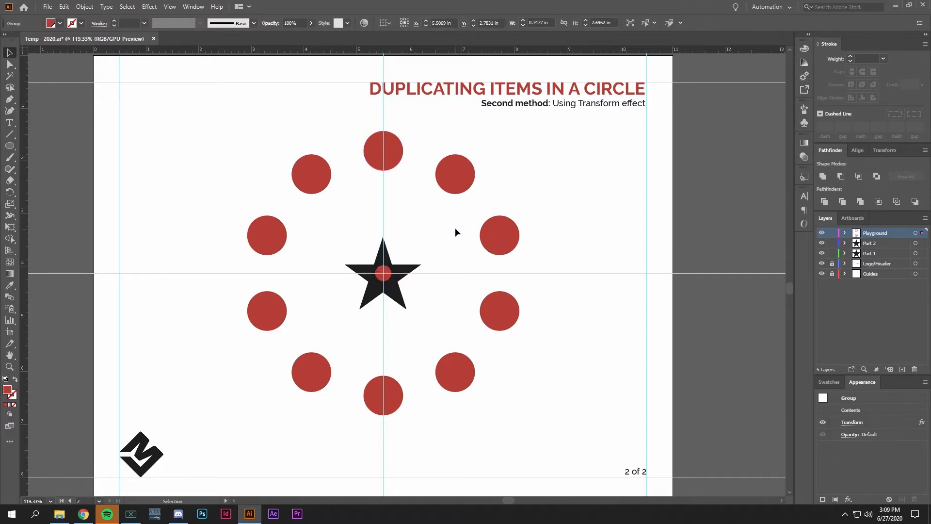
pyautogui.click(391, 161)
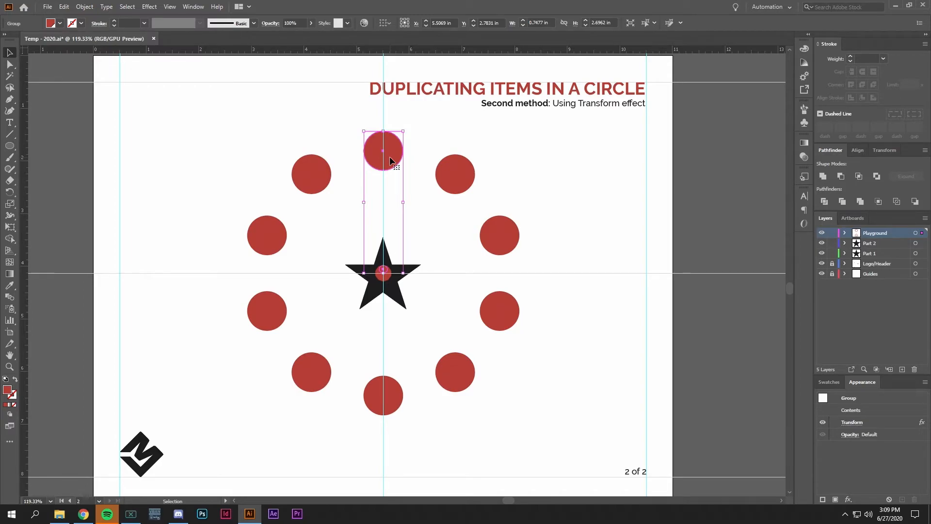
pyautogui.doubleClick(390, 158)
pyautogui.click(11, 147)
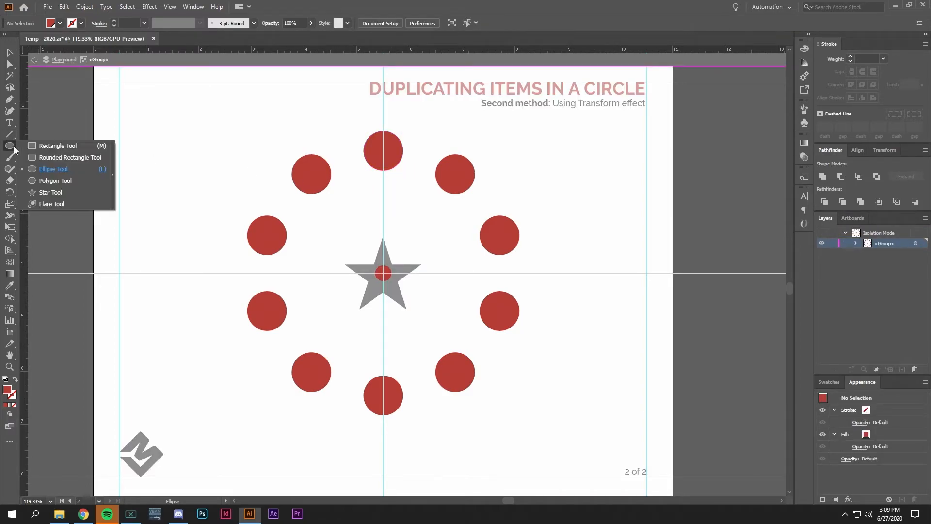
pyautogui.click(67, 181)
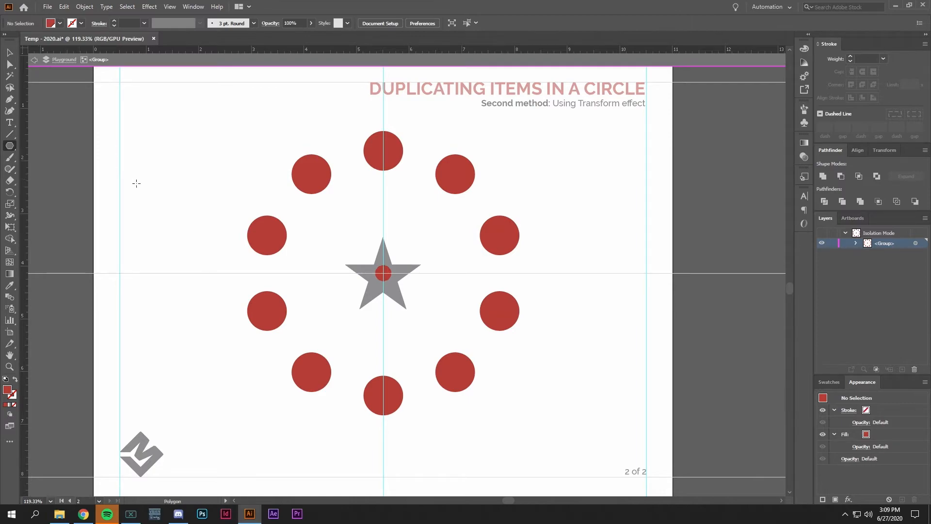
pyautogui.moveTo(384, 200); pyautogui.dragTo(377, 189)
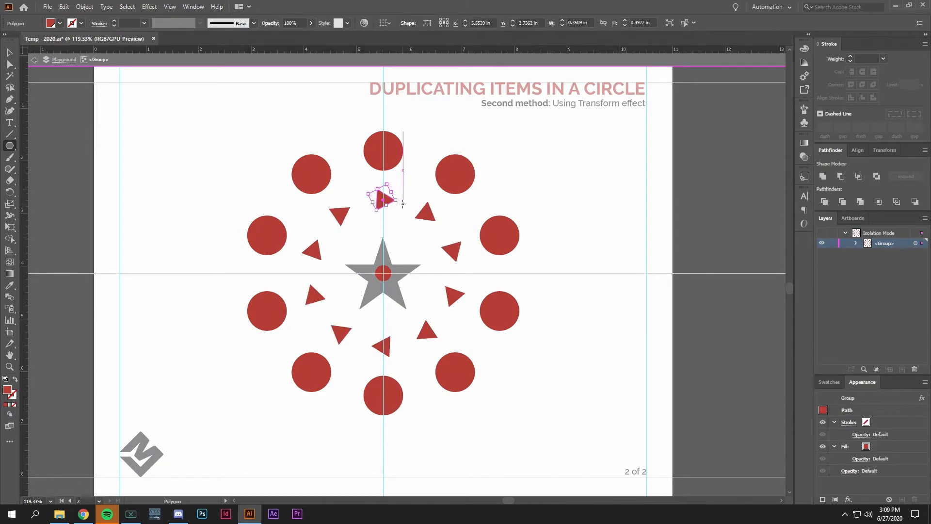
# Step: Try moving the triangle toward the large circle and back toward the star, to about X 5.43 in, Y 2.81 in
pyautogui.press('v')
pyautogui.scroll(3, 353, 193)
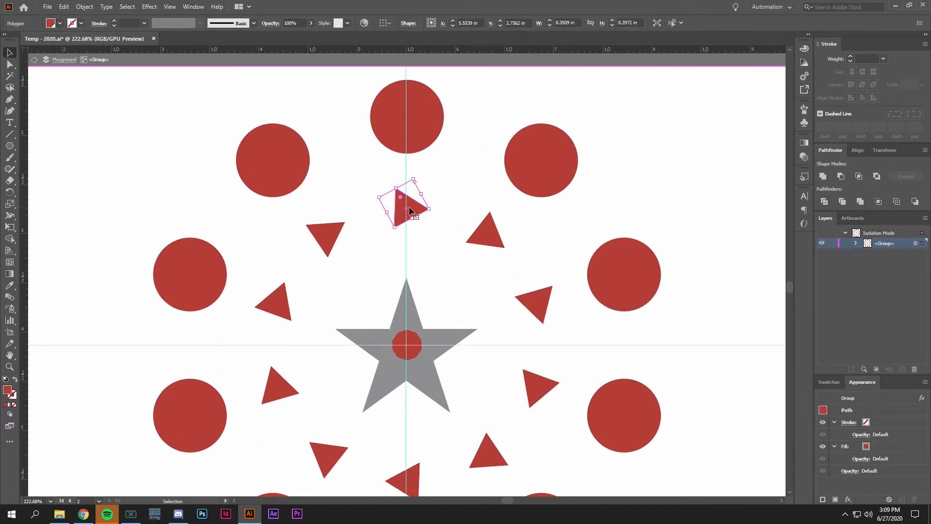
pyautogui.moveTo(411, 208); pyautogui.dragTo(426, 179)
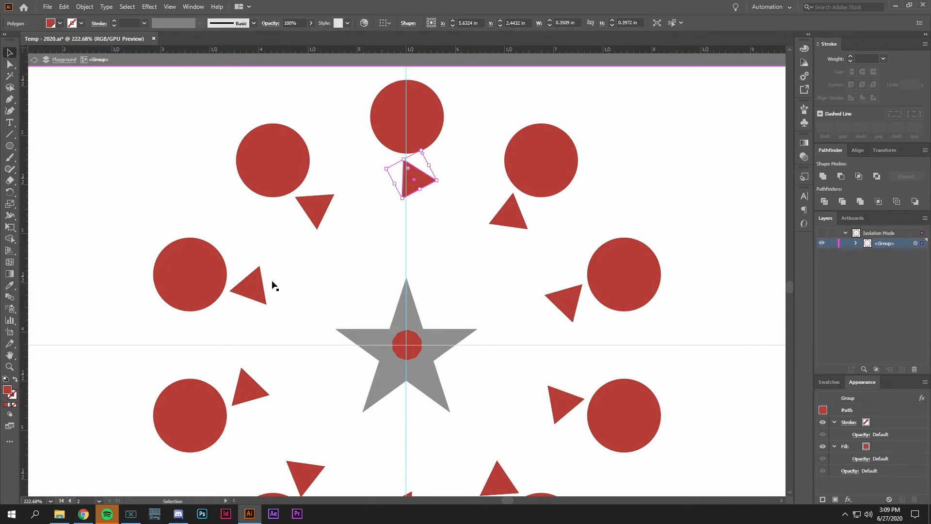
pyautogui.moveTo(426, 183); pyautogui.dragTo(433, 184)
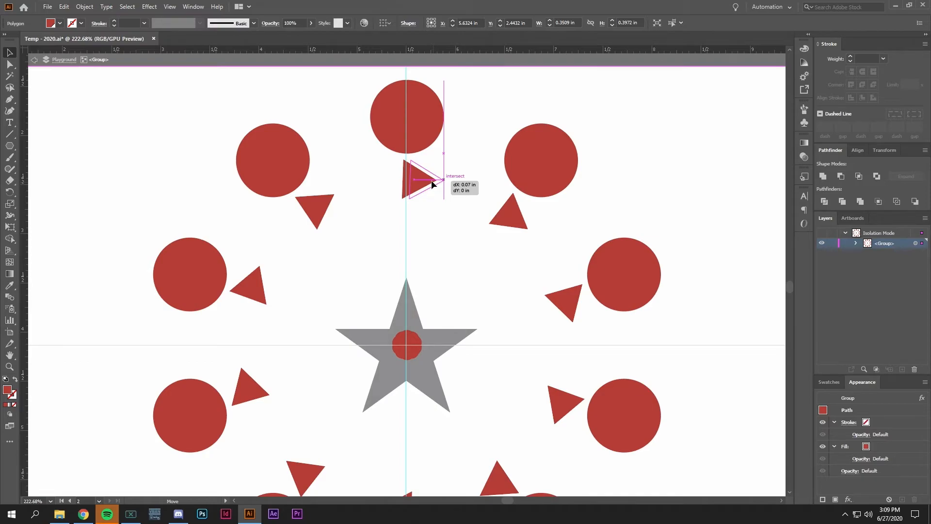
pyautogui.moveTo(433, 184); pyautogui.dragTo(406, 220)
# Step: Enlarge the large circle to about 1.03 in across and move the triangle to about X 5.58 in, Y 2.89 in
pyautogui.click(385, 122)
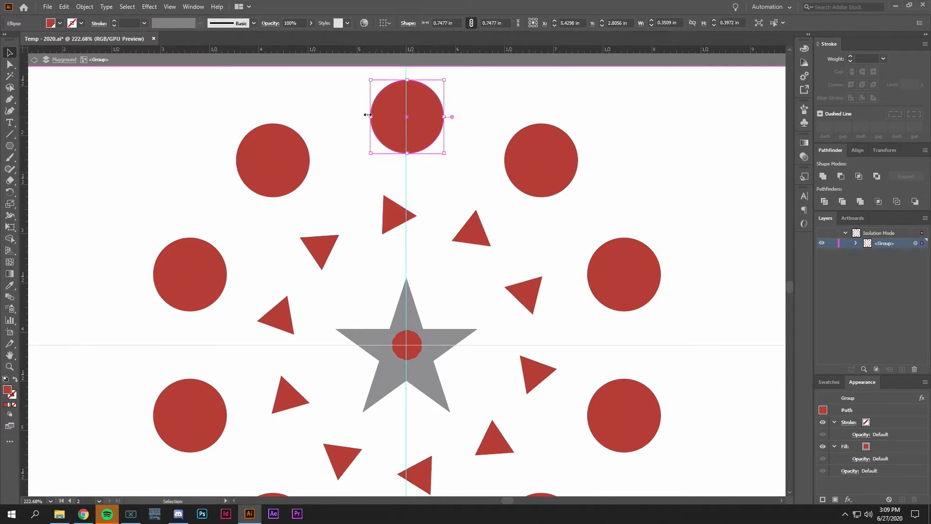
pyautogui.moveTo(372, 117); pyautogui.dragTo(357, 117)
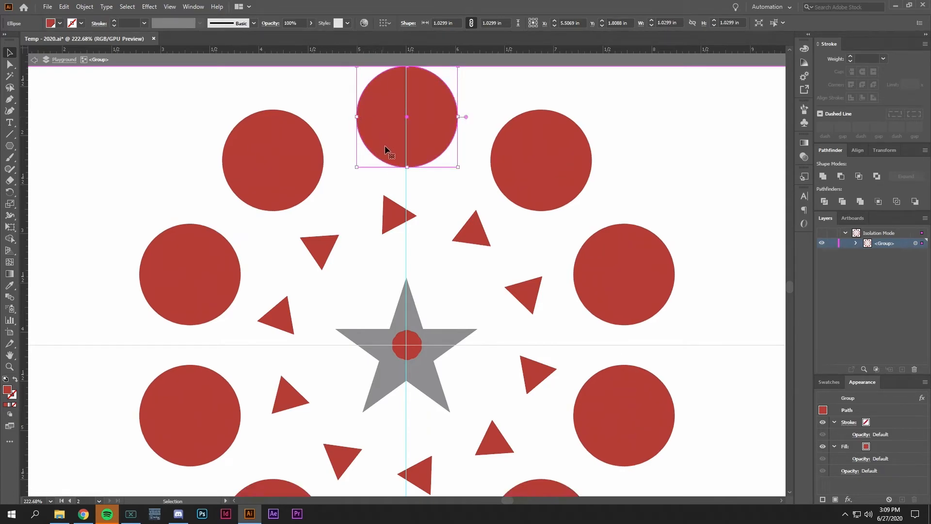
pyautogui.moveTo(397, 209); pyautogui.dragTo(414, 224)
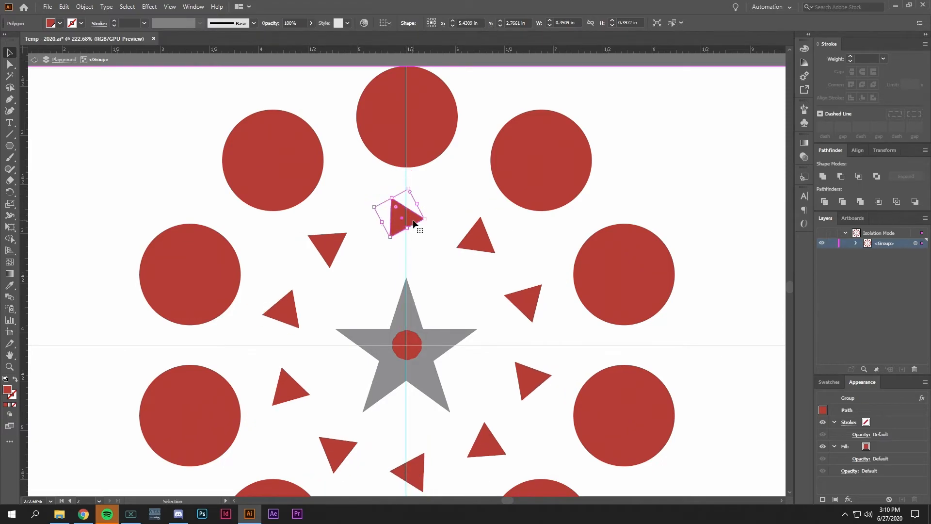
pyautogui.click(441, 216)
pyautogui.scroll(-5, 465, 214)
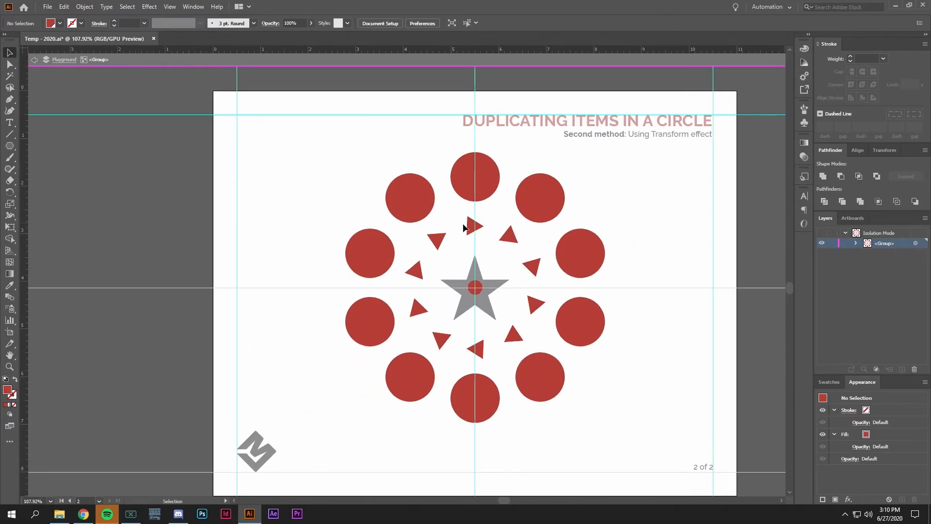
pyautogui.moveTo(471, 226)
pyautogui.mouseDown()
pyautogui.moveTo(473, 253)
pyautogui.moveTo(478, 229)
pyautogui.mouseUp()
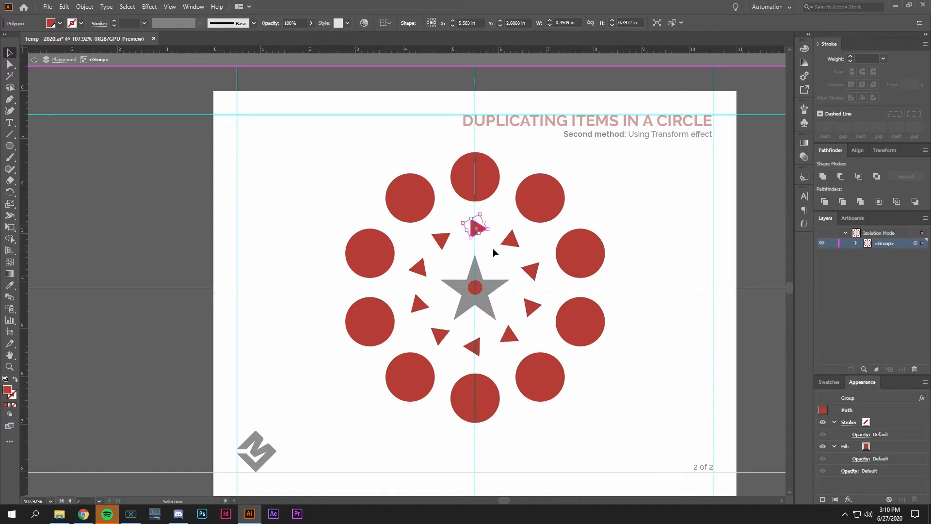
pyautogui.click(493, 243)
# Step: Exit isolation and expand the appearance of the circle-and-triangle group into separate editable shapes
pyautogui.doubleClick(382, 149)
pyautogui.hotkey('ctrl', 'space')
pyautogui.keyDown('ctrl'); pyautogui.click(486, 231); pyautogui.keyUp('ctrl')
pyautogui.moveTo(488, 233); pyautogui.dragTo(494, 233)
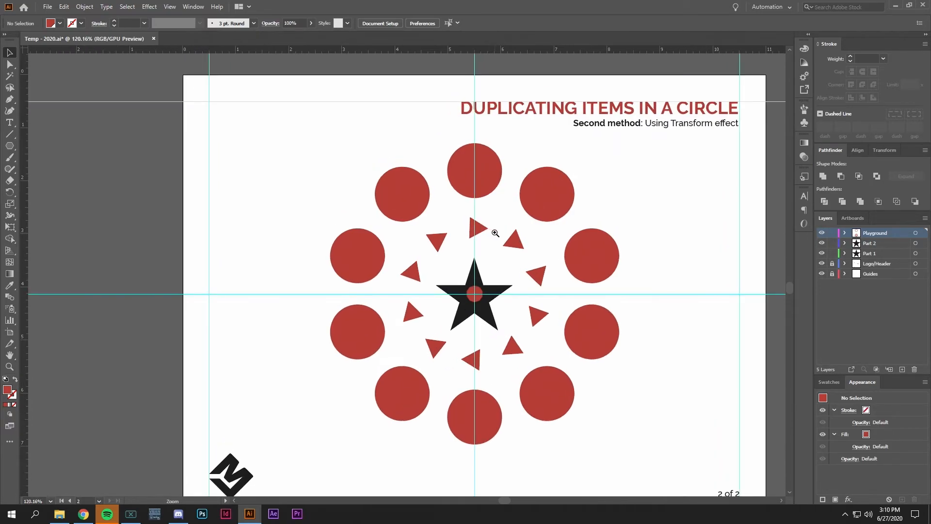
pyautogui.click(486, 184)
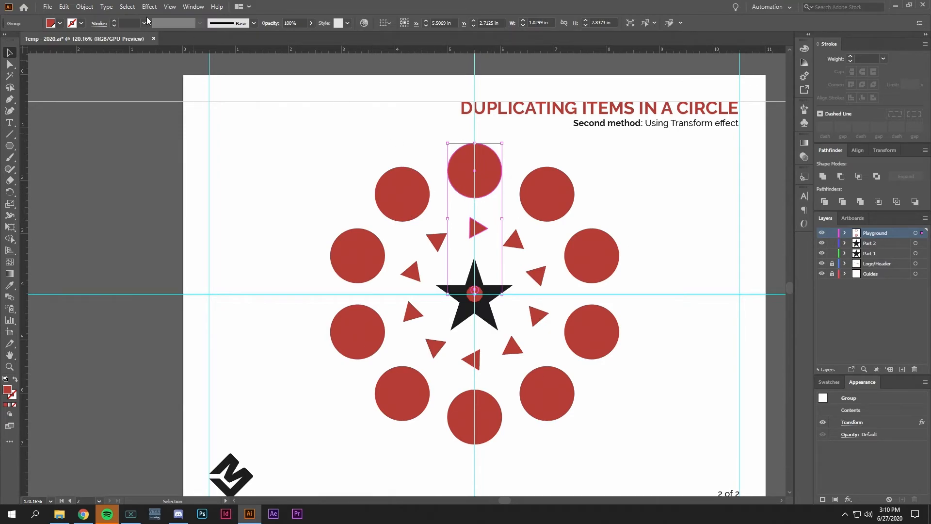
pyautogui.click(85, 6)
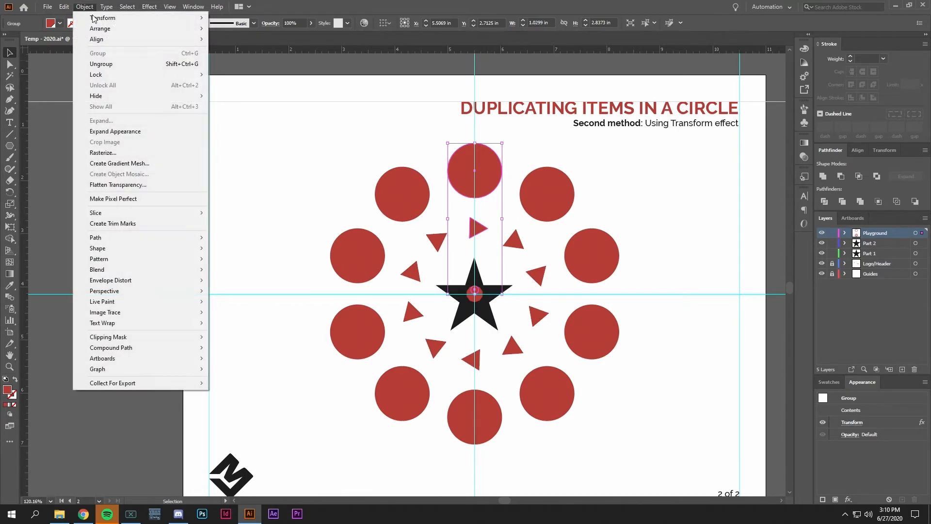
pyautogui.click(121, 128)
pyautogui.click(639, 254)
pyautogui.click(469, 177)
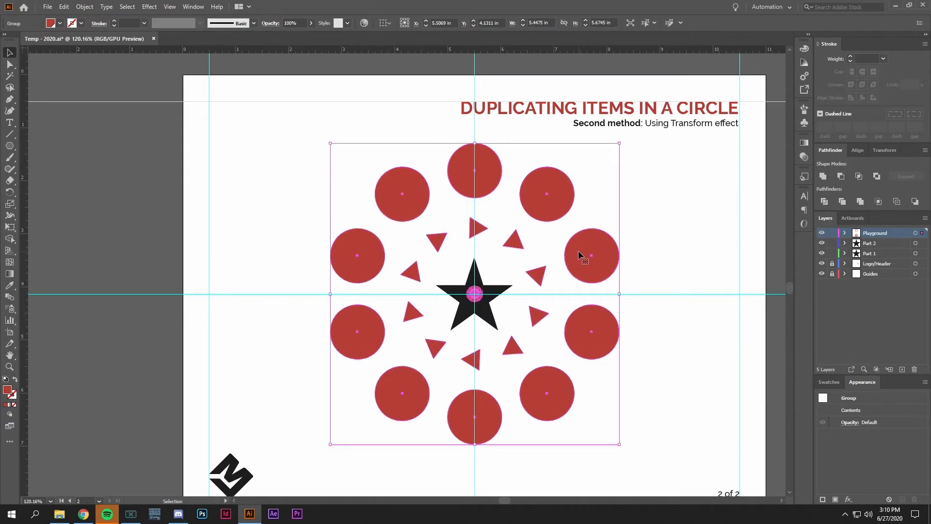
# Step: Select the small red circles stacked over the star's center, leave the star out of the selection, and delete them
pyautogui.click(500, 273)
pyautogui.hotkey('ctrl', 'space')
pyautogui.moveTo(472, 301); pyautogui.dragTo(485, 294)
pyautogui.click(485, 293)
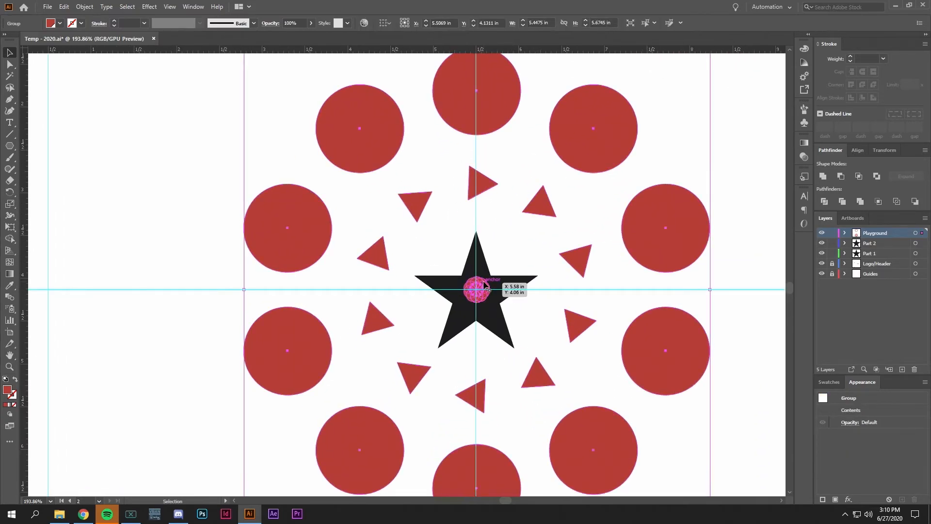
pyautogui.click(529, 322)
pyautogui.press('a')
pyautogui.press('a')
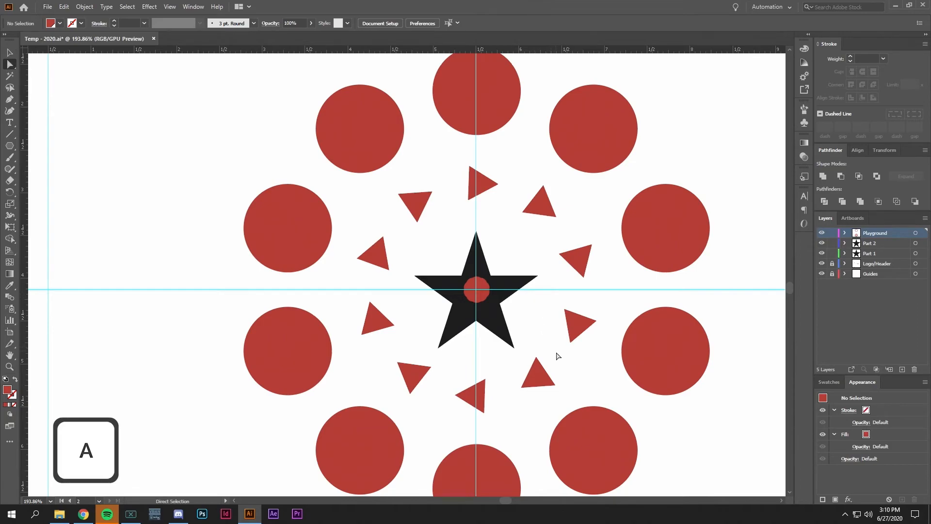
pyautogui.moveTo(556, 355); pyautogui.dragTo(403, 229)
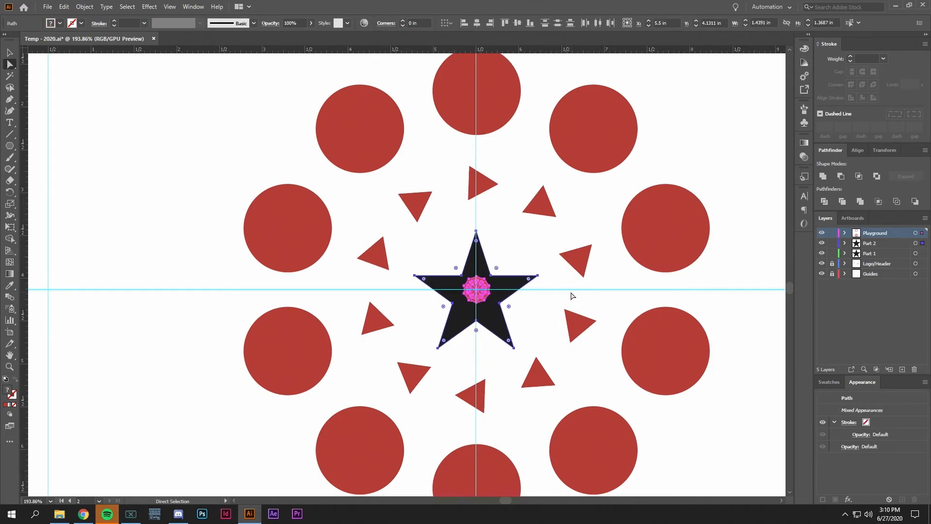
pyautogui.press('v')
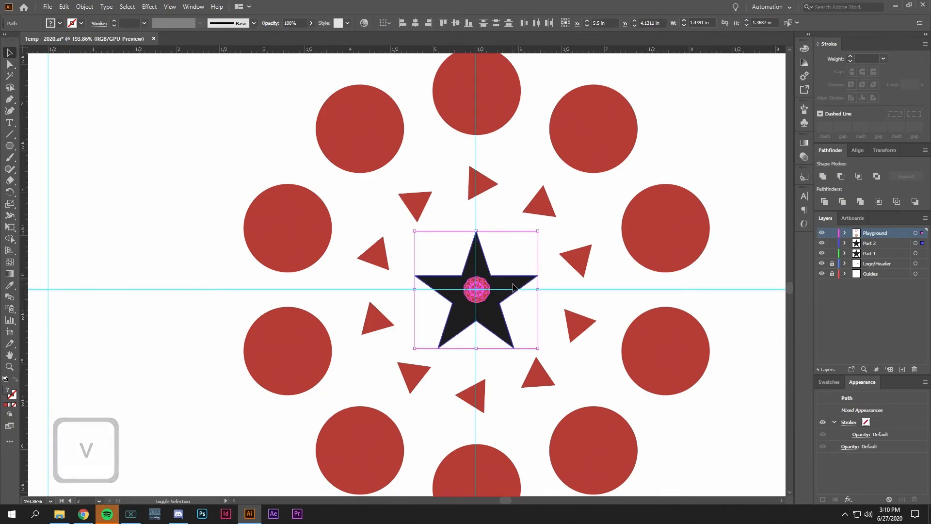
pyautogui.keyDown('shift'); pyautogui.click(513, 287); pyautogui.keyUp('shift')
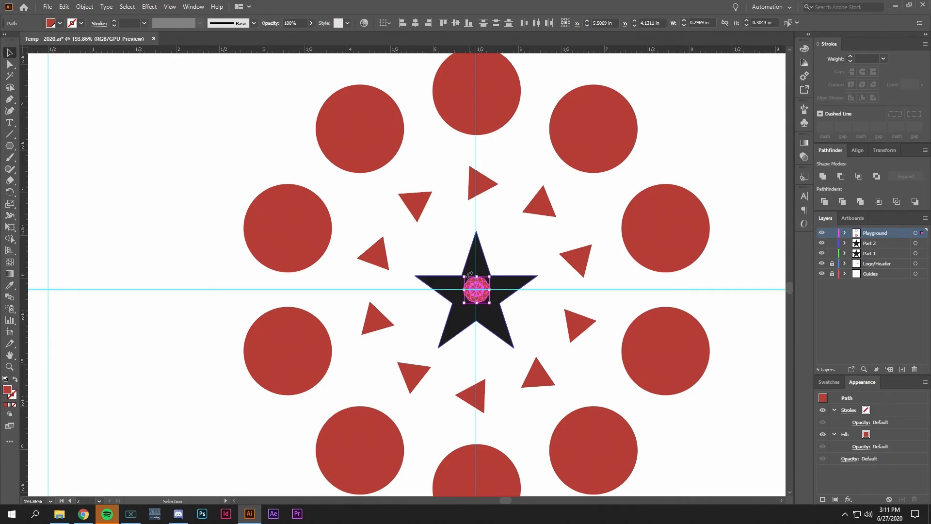
pyautogui.press('Delete')
# Step: Ungroup the expanded artwork around the star into separate circle-and-triangle pairs and clear the selection
pyautogui.moveTo(565, 260); pyautogui.dragTo(494, 260)
pyautogui.moveTo(614, 267); pyautogui.dragTo(560, 264)
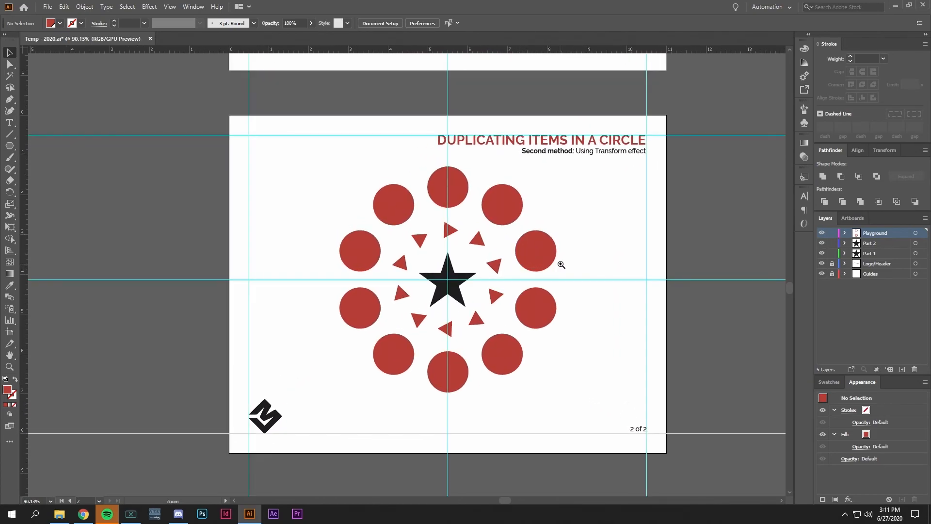
pyautogui.click(538, 247)
pyautogui.press('a')
pyautogui.press('ctrl')
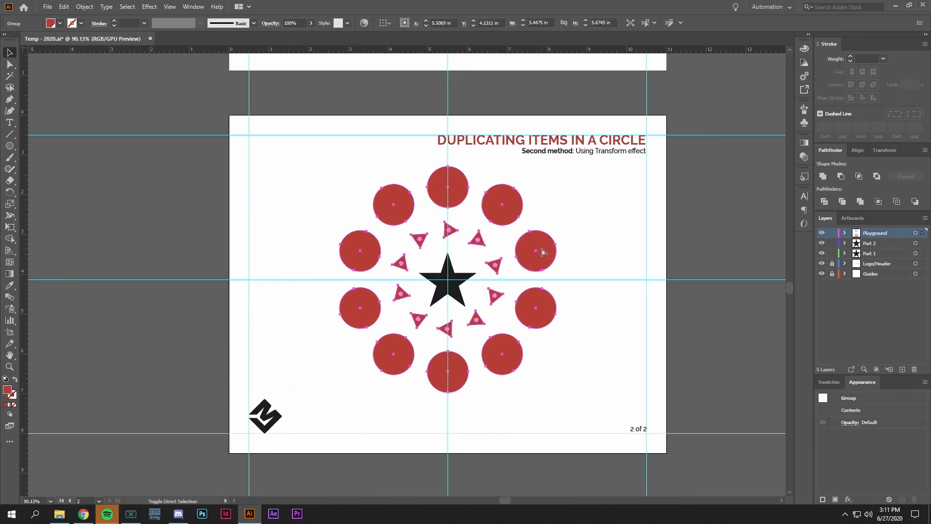
pyautogui.hotkey('ctrl', 'shift', 'g')
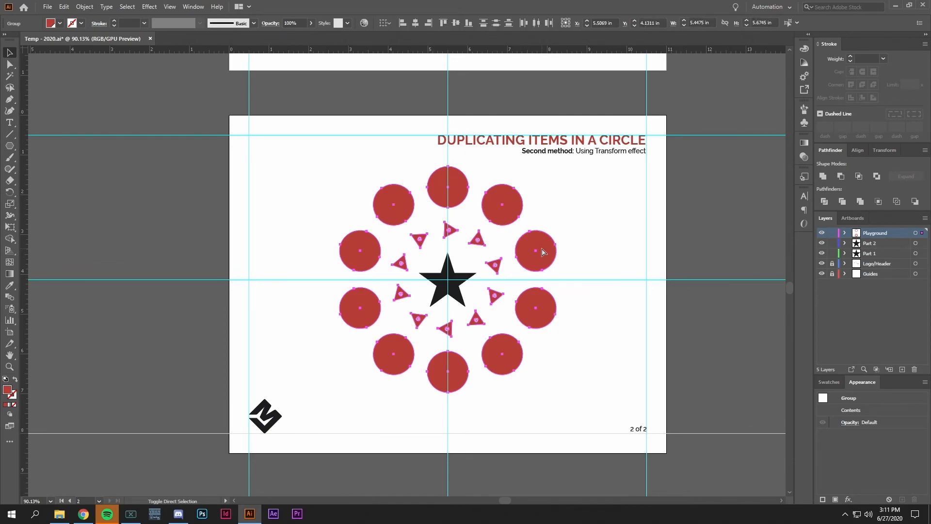
pyautogui.click(577, 236)
# Step: Select several circle-and-triangle pairs around the star one at a time to check how they are grouped, and deselect everything
pyautogui.click(503, 215)
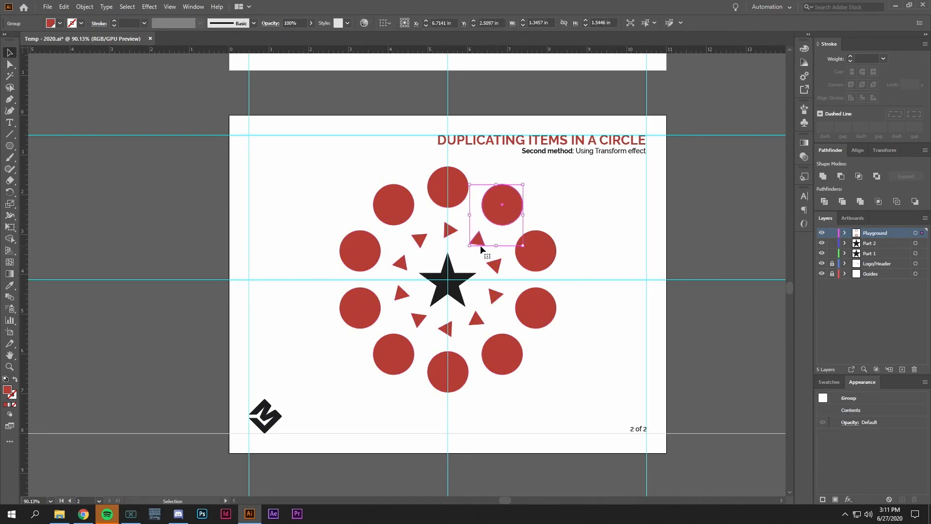
pyautogui.click(451, 197)
pyautogui.click(390, 203)
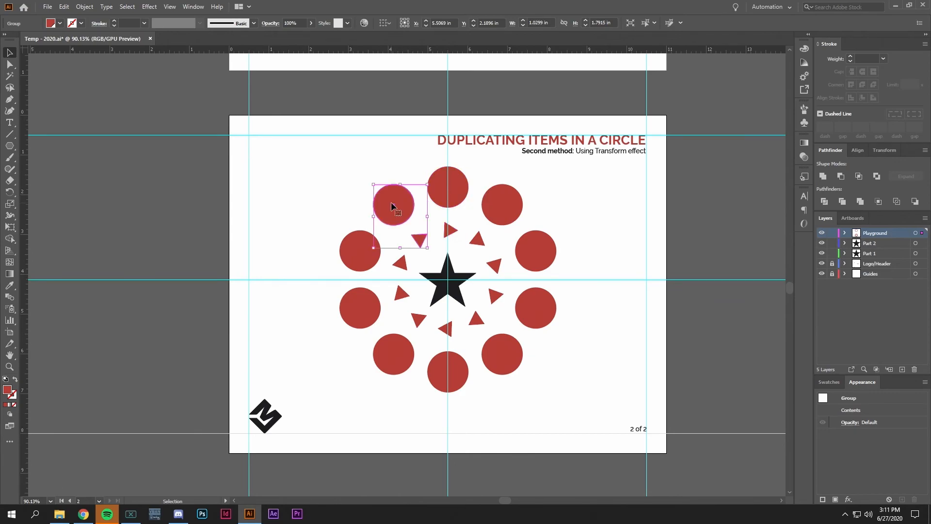
pyautogui.click(366, 250)
pyautogui.click(440, 189)
pyautogui.click(494, 196)
pyautogui.click(531, 244)
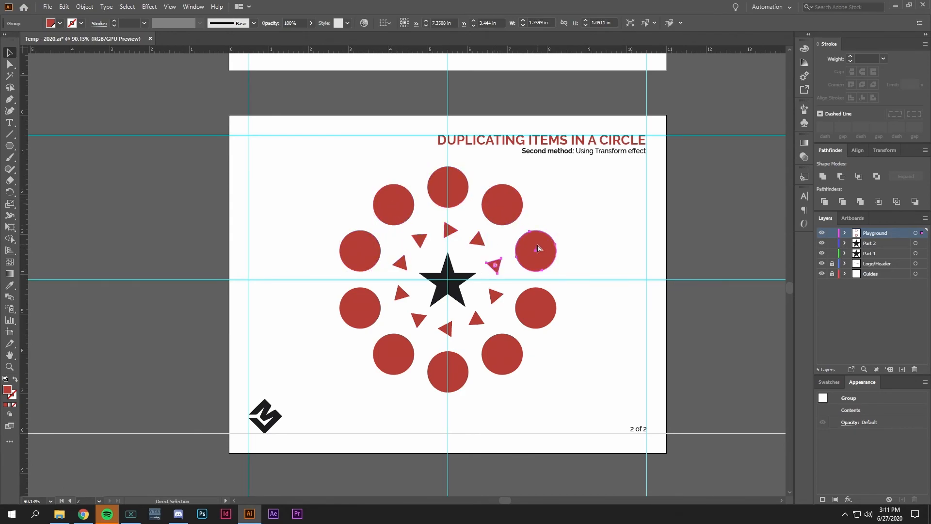
pyautogui.press('v')
pyautogui.click(538, 250)
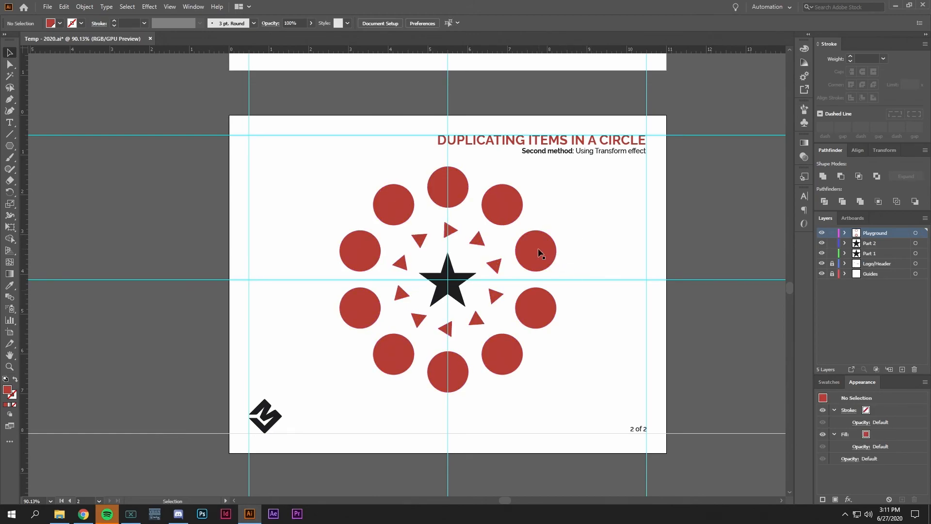
pyautogui.click(589, 249)
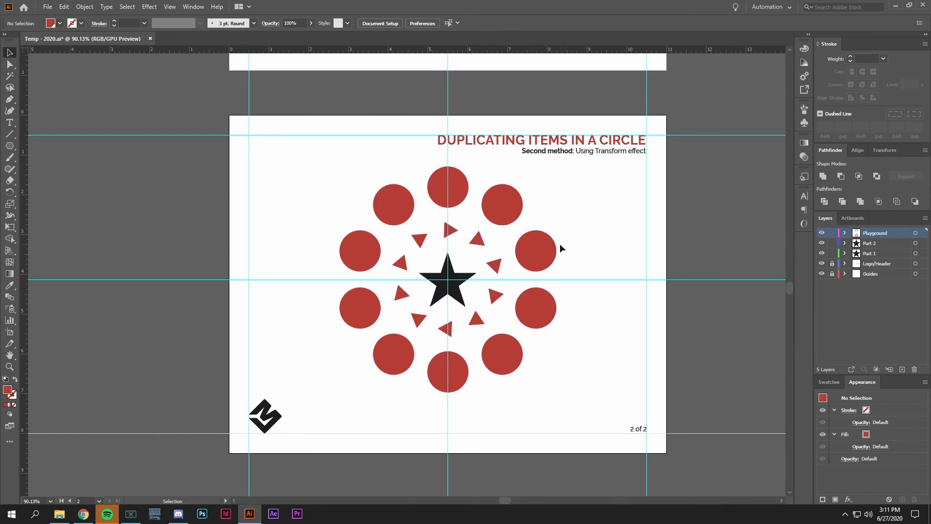